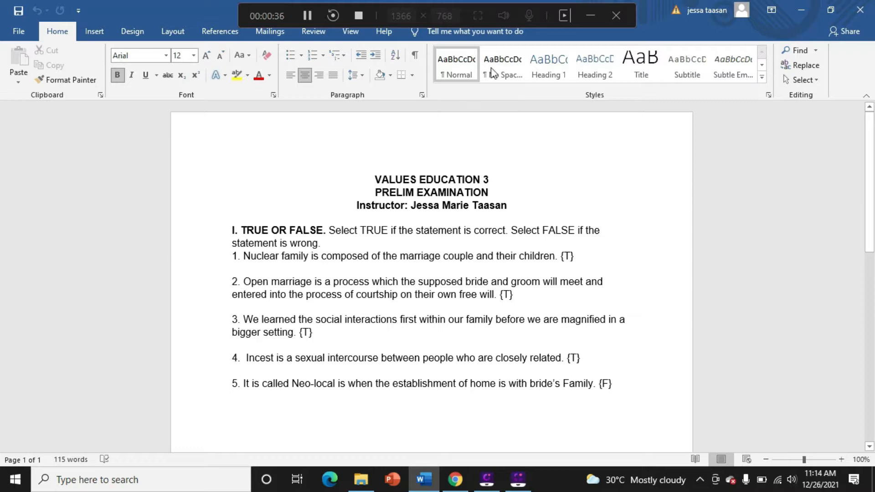
# Delete the exam header, the True or False directions, and the number before the first question.
pyautogui.click(589, 16)
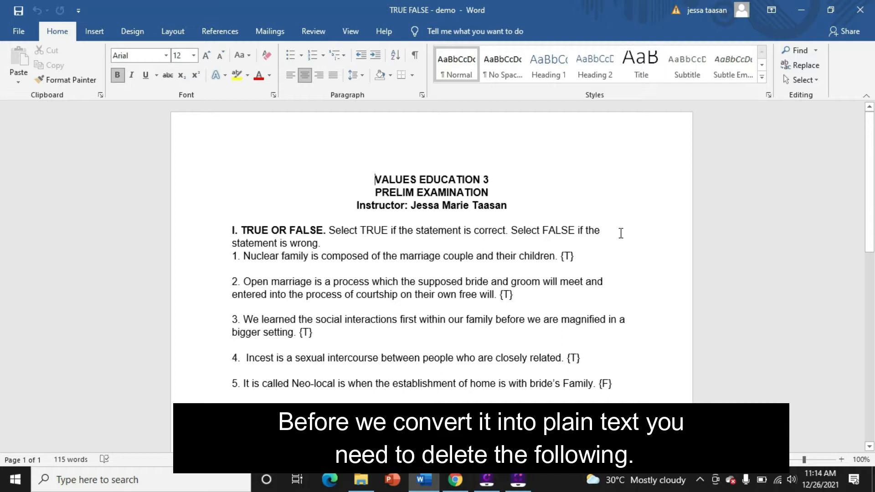
pyautogui.moveTo(608, 231); pyautogui.dragTo(337, 167)
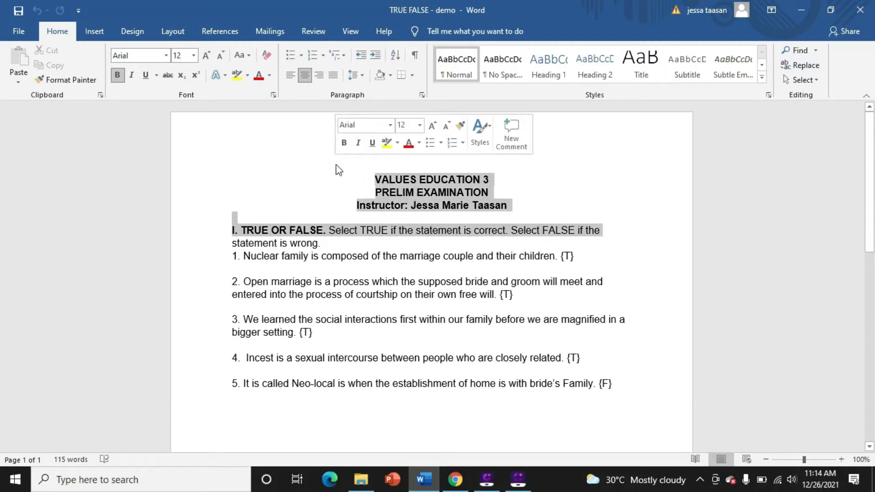
pyautogui.press('Delete')
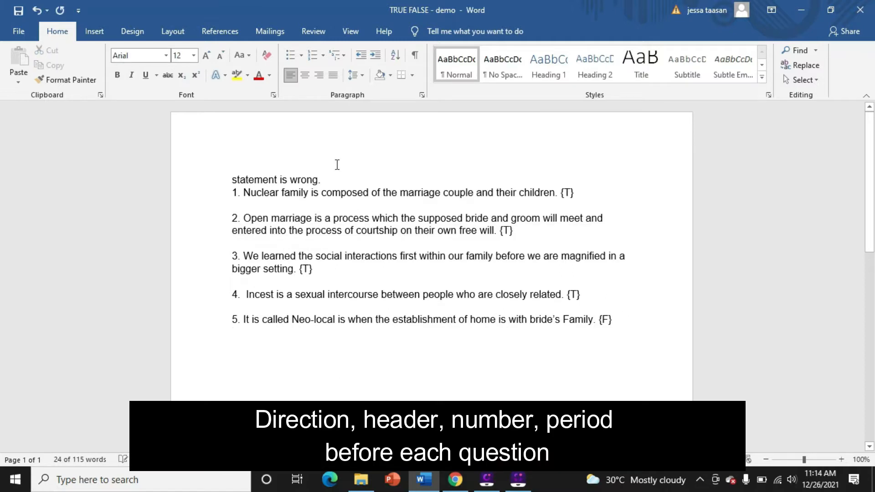
pyautogui.moveTo(328, 179); pyautogui.dragTo(190, 184)
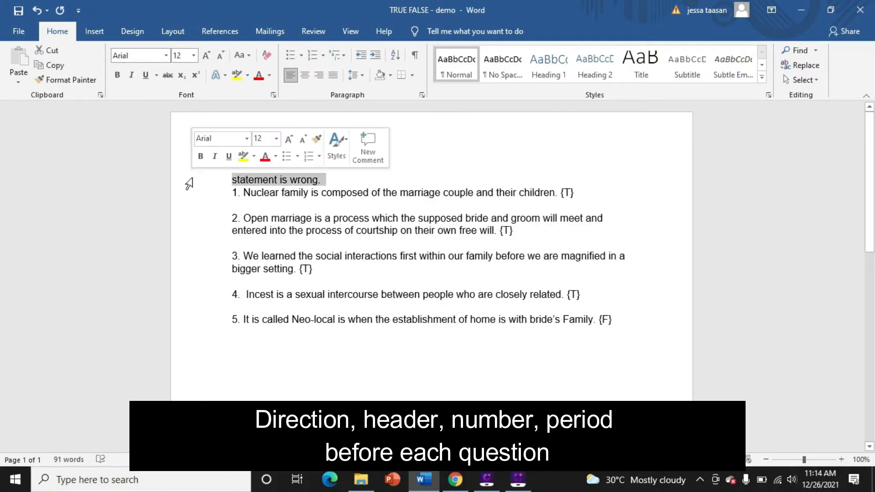
pyautogui.press('Delete')
pyautogui.press('Delete')
pyautogui.press('Delete')
pyautogui.press('Delete')
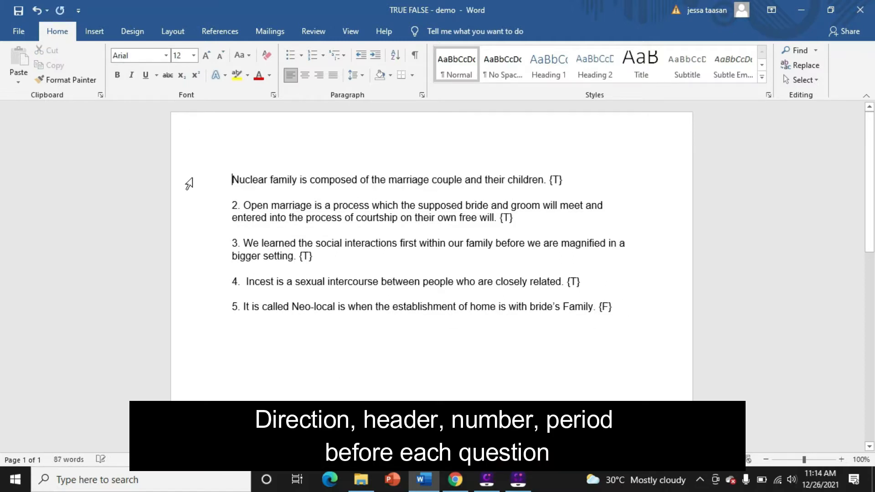
# Remove the number and period before the second and third questions.
pyautogui.click(219, 203)
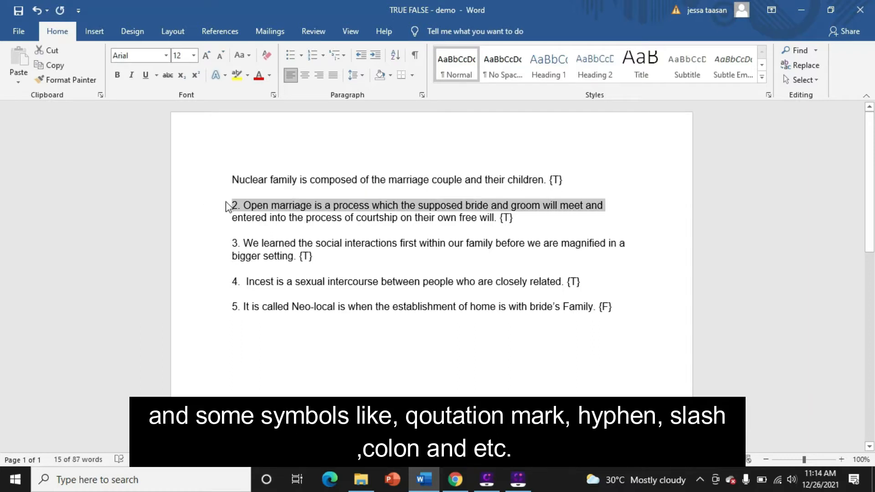
pyautogui.click(227, 204)
pyautogui.press('Delete')
pyautogui.press('Delete')
pyautogui.press('Delete')
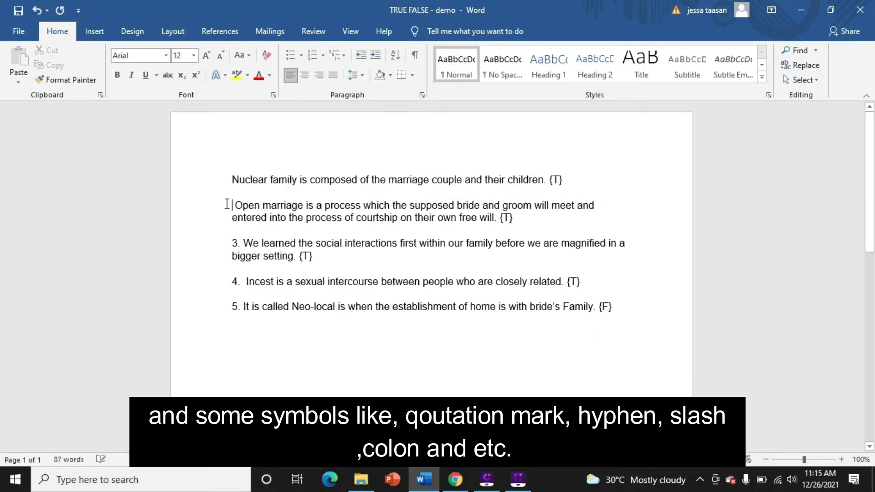
pyautogui.click(232, 242)
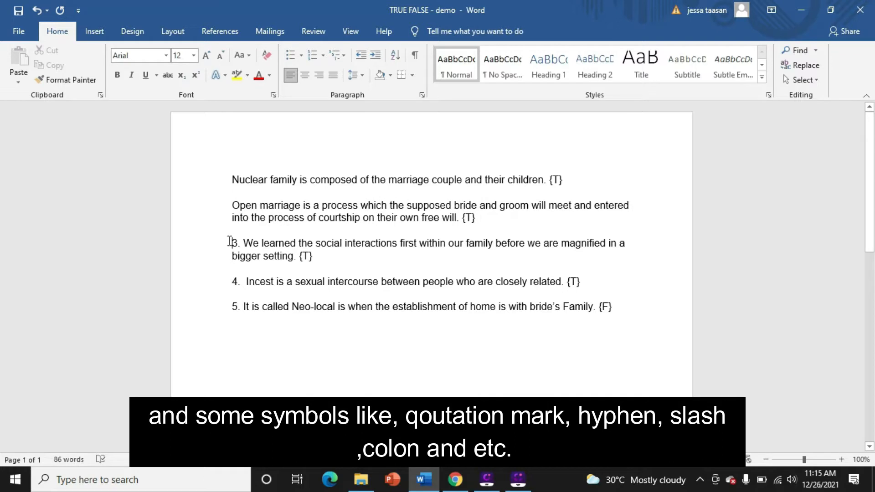
pyautogui.press('Delete')
pyautogui.press('Delete')
pyautogui.press('Delete')
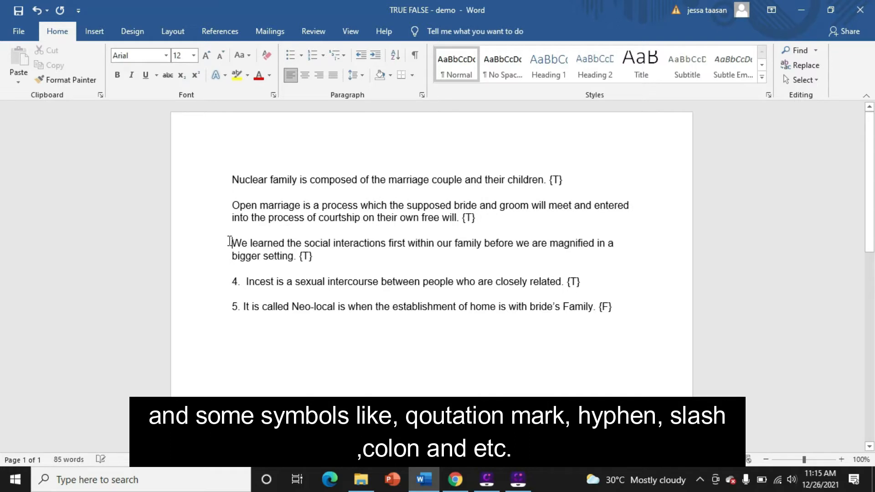
# Remove the number and period before the fourth and fifth questions.
pyautogui.click(226, 282)
pyautogui.press('Delete')
pyautogui.press('Delete')
pyautogui.press('Delete')
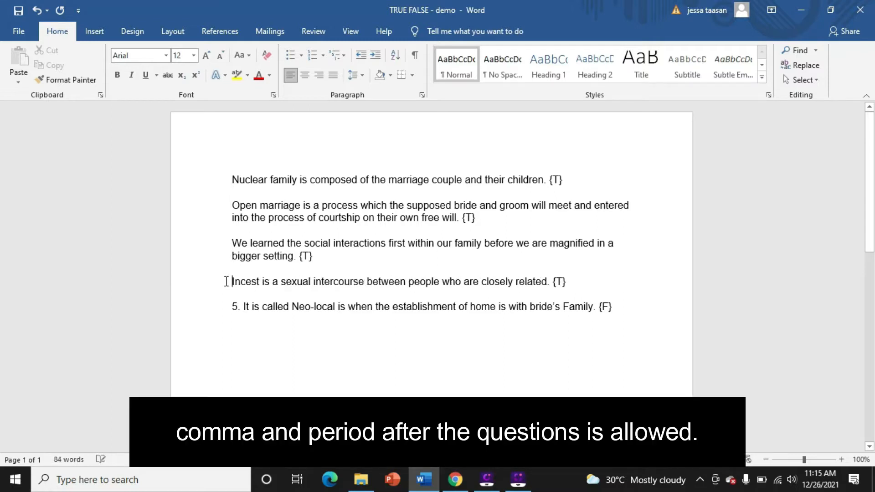
pyautogui.click(229, 306)
pyautogui.press('Delete')
pyautogui.press('Delete')
pyautogui.press('Delete')
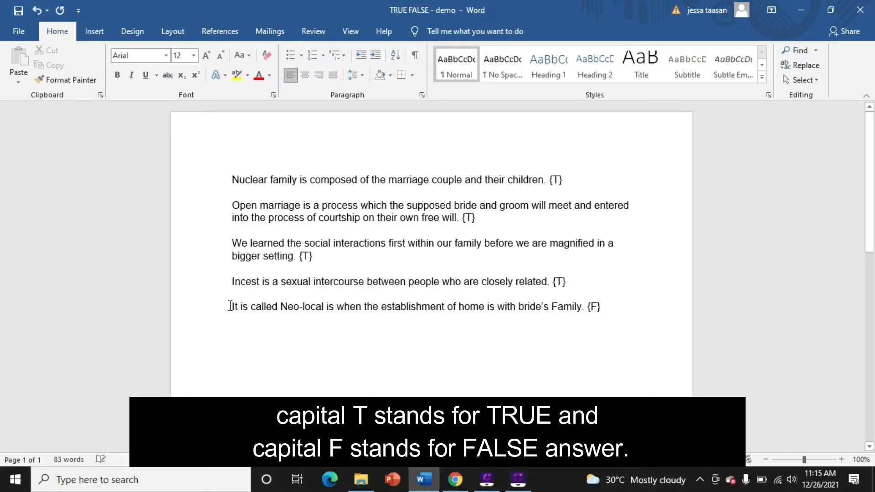
# Delete the apostrophe from "bride's" in the last question.
pyautogui.click(544, 306)
pyautogui.press('BackSpace')
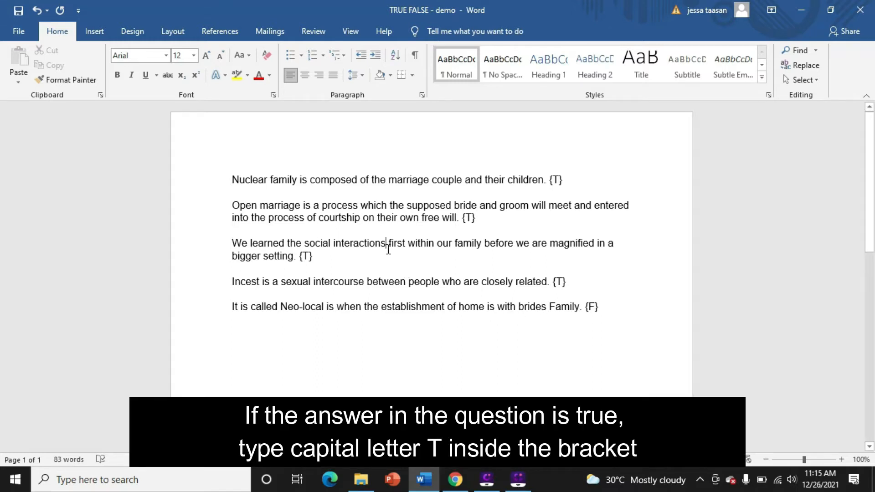
pyautogui.hotkey('ctrl', 'a')
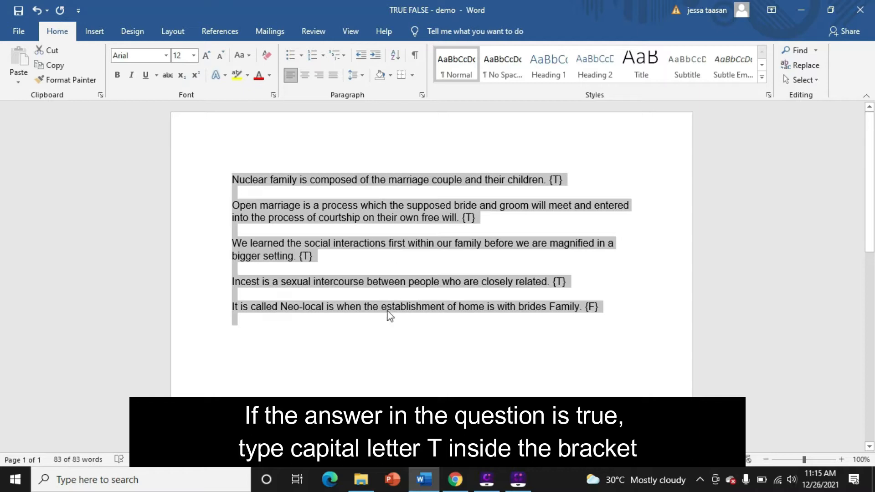
pyautogui.click(384, 333)
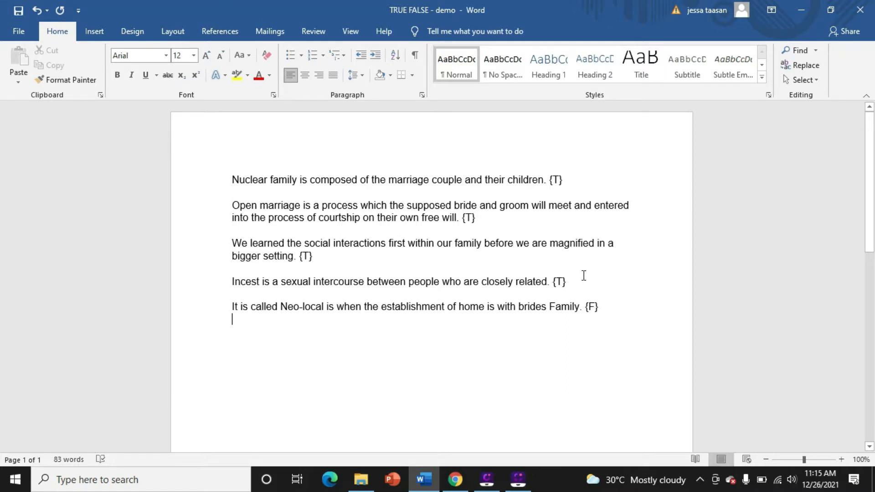
# Start saving a copy of the document to the Desktop under the file name "TRUE FALSE - demo-for import".
pyautogui.click(11, 31)
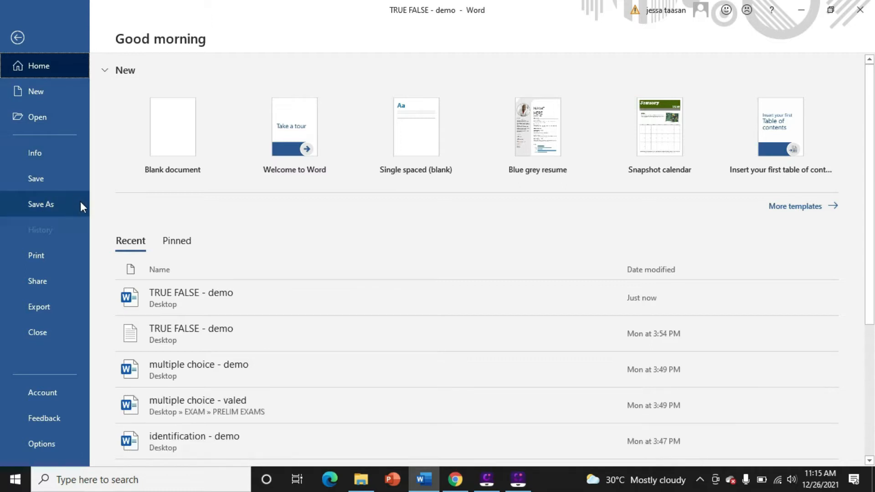
pyautogui.click(81, 207)
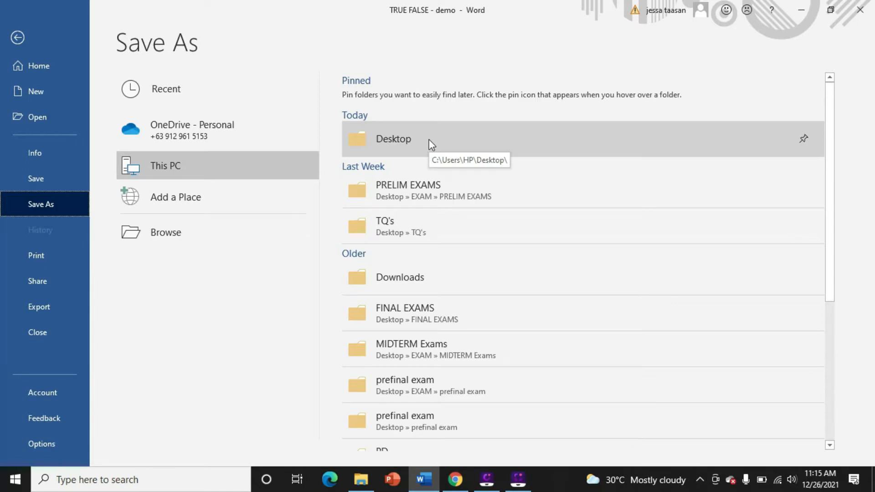
pyautogui.click(428, 139)
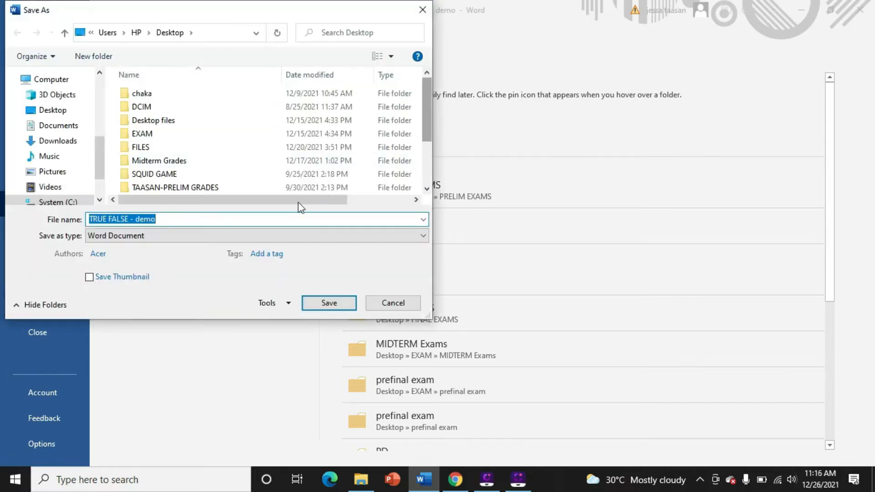
pyautogui.click(185, 223)
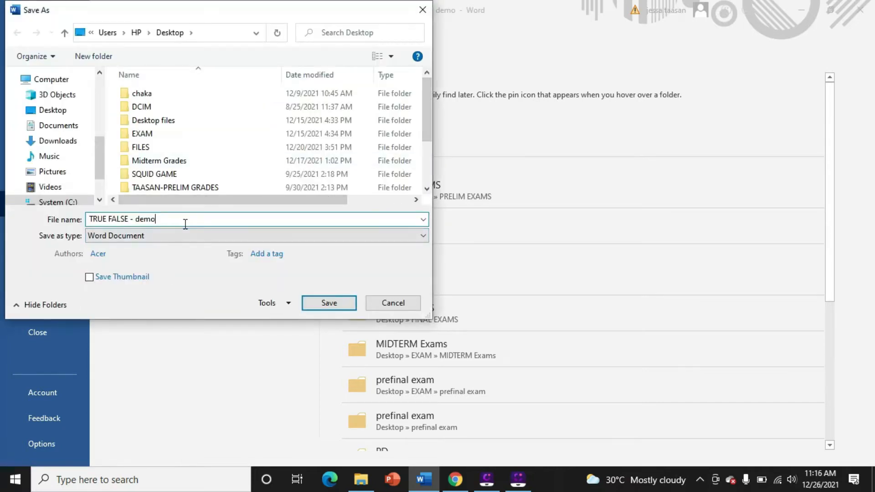
pyautogui.write('-')
pyautogui.write('for imp')
pyautogui.write('oty')
pyautogui.write('t')
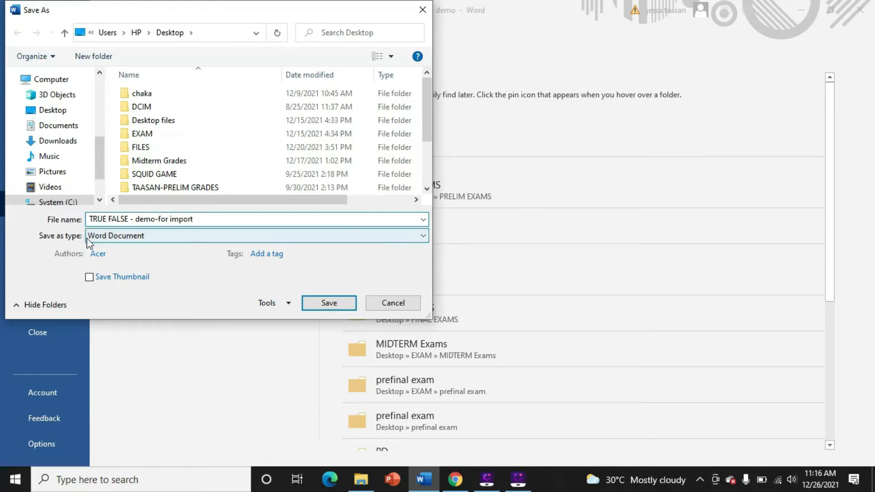
# Set the file type to Plain Text and save the copy with the Windows (Default) text encoding.
pyautogui.click(184, 239)
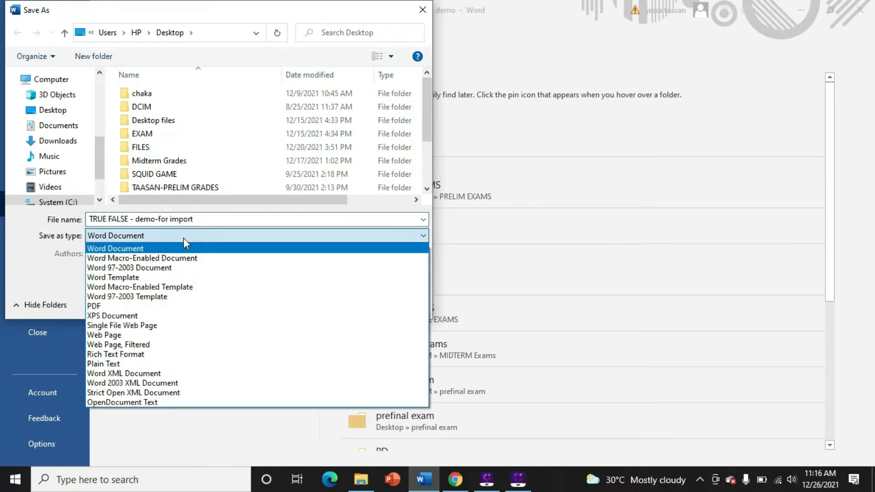
pyautogui.click(125, 363)
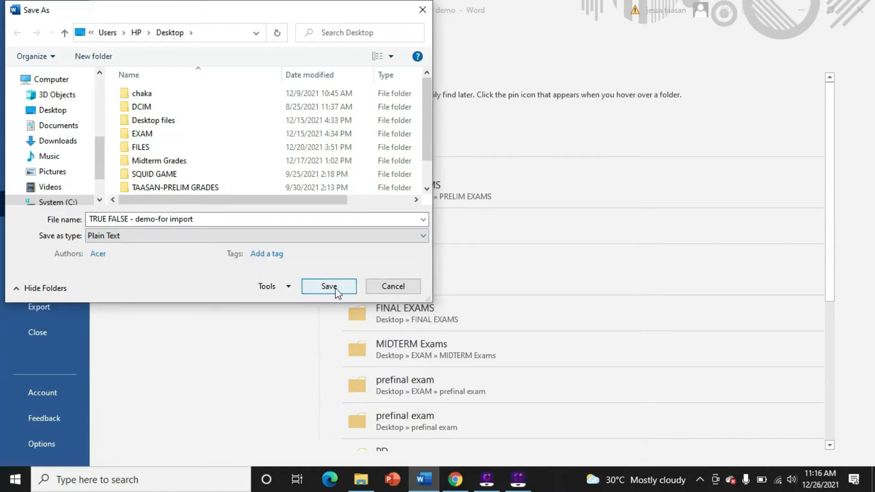
pyautogui.click(329, 286)
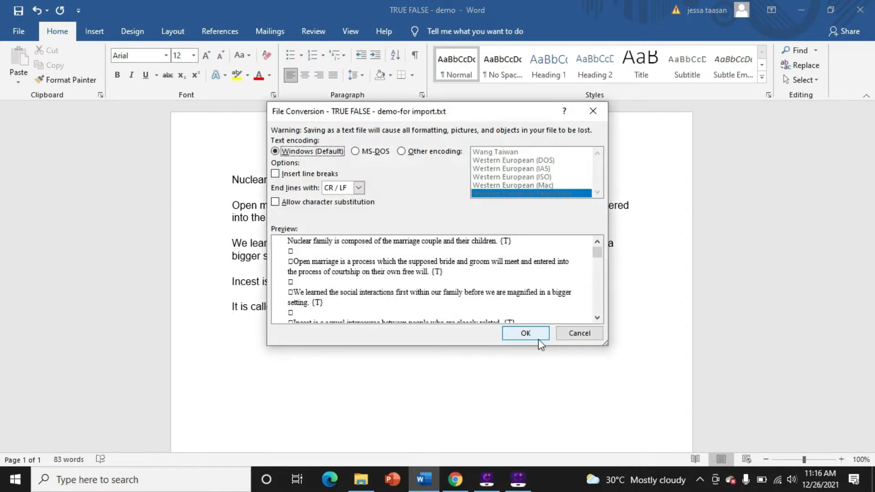
pyautogui.click(538, 339)
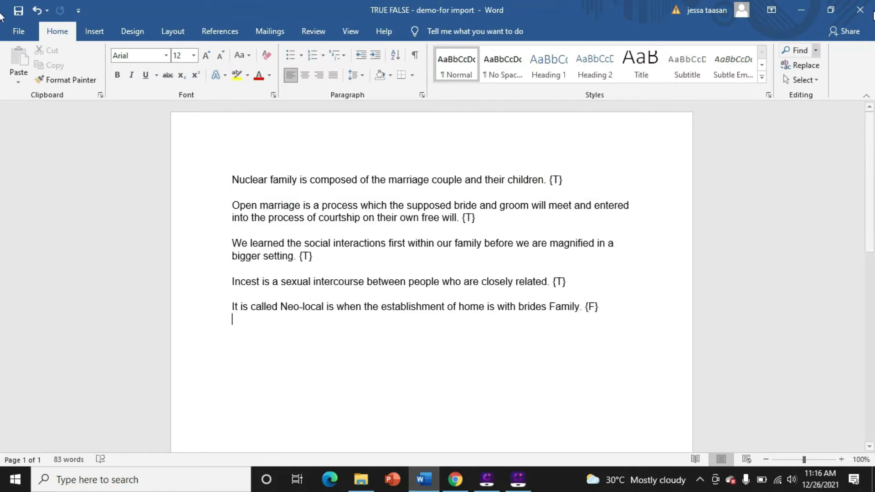
# On the desktop, move the "TRUE FALSE - demo-for import" text file above the "TRUE FALSE - demo" document and open it in Notepad.
pyautogui.click(801, 10)
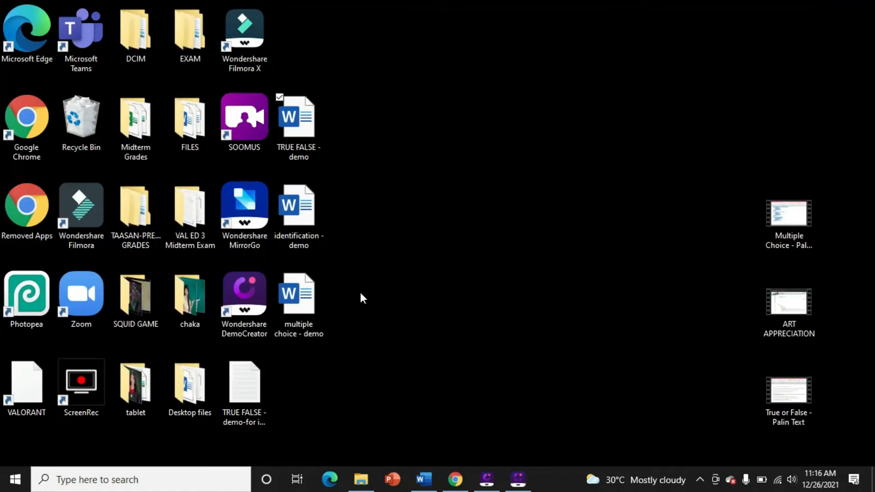
pyautogui.moveTo(244, 394); pyautogui.dragTo(310, 34)
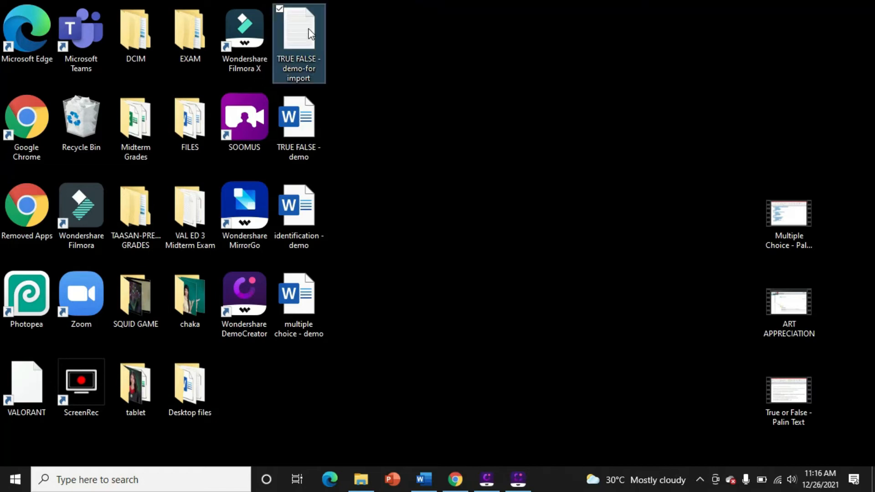
pyautogui.doubleClick(310, 34)
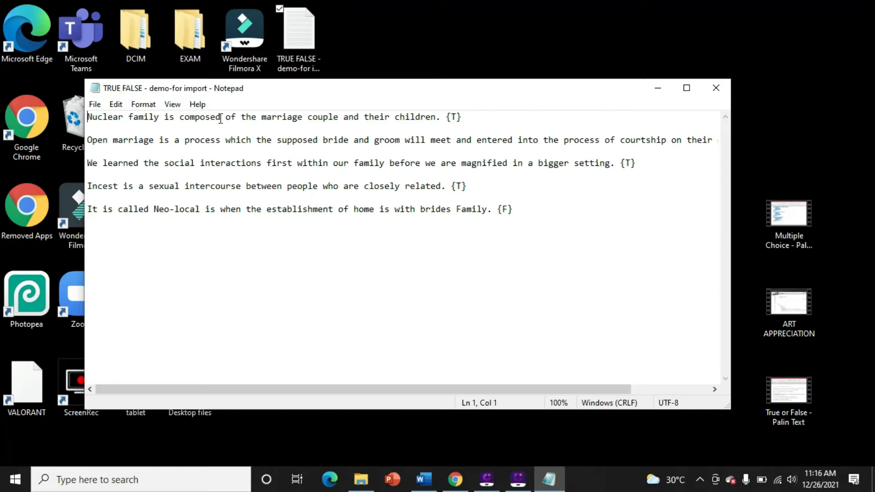
# Review the converted questions and their bracketed answers line by line, and close the text file.
pyautogui.press('Down')
pyautogui.press('Down')
pyautogui.press('Down')
pyautogui.press('Down')
pyautogui.press('Down')
pyautogui.click(724, 92)
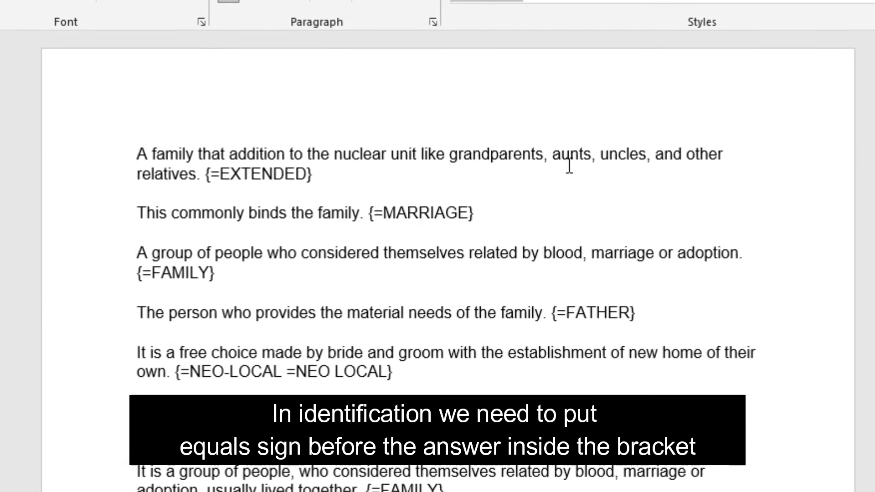
# In the identification exam document in Word, add =NUCLEAR as a second answer after =EXTENDED inside the first question's brackets.
pyautogui.click(549, 156)
pyautogui.click(541, 176)
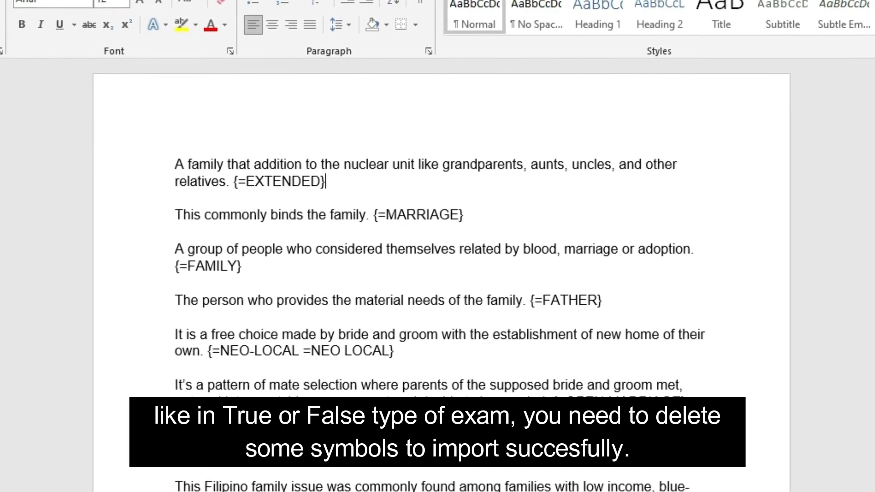
pyautogui.scroll(-5, 440, 274)
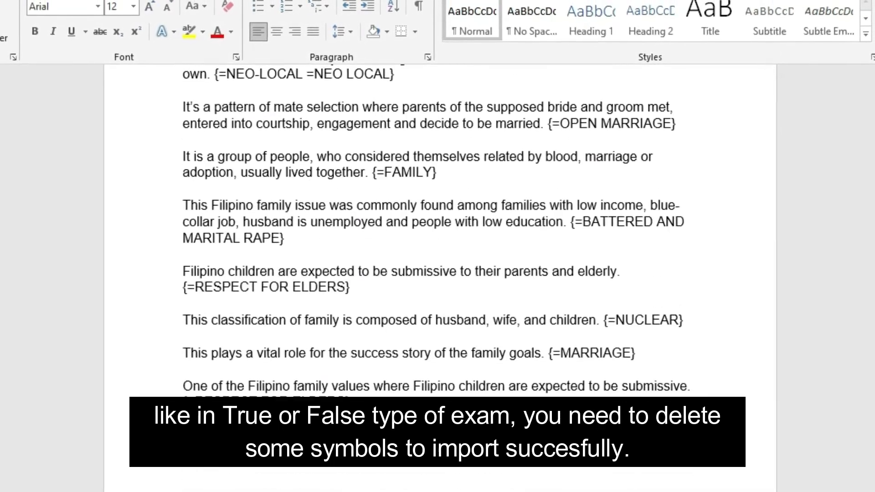
pyautogui.scroll(5, 437, 273)
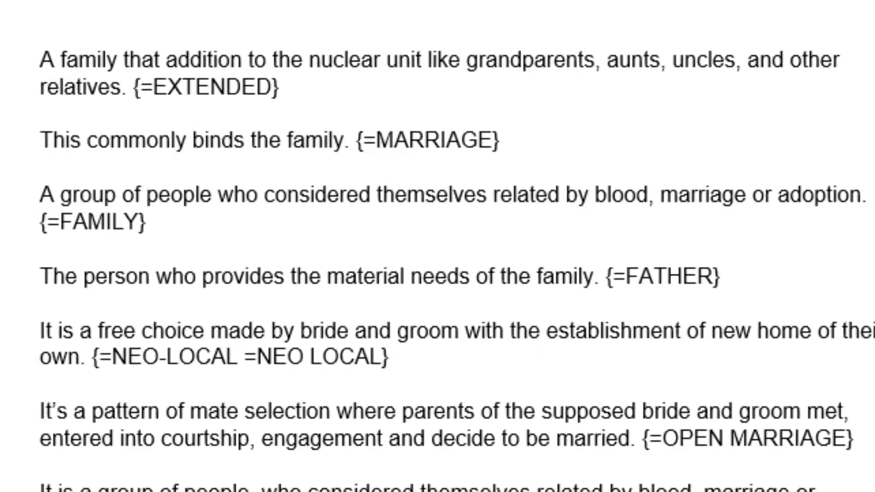
pyautogui.click(276, 91)
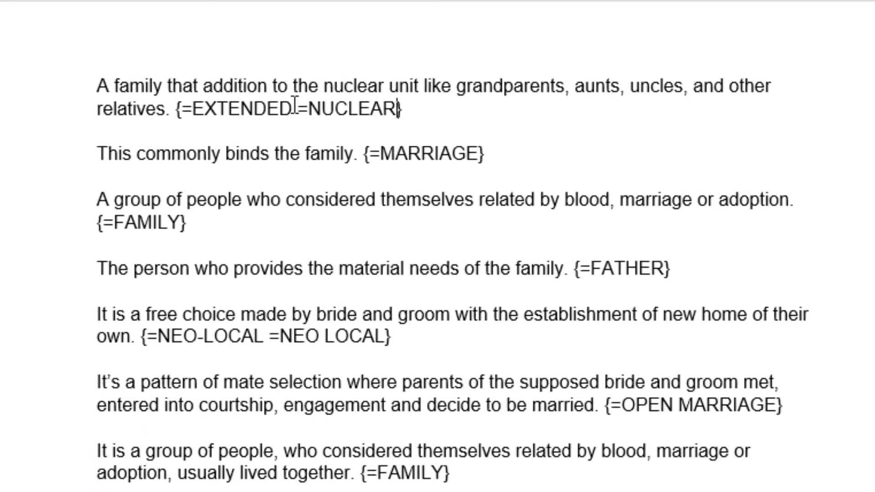
pyautogui.click(421, 128)
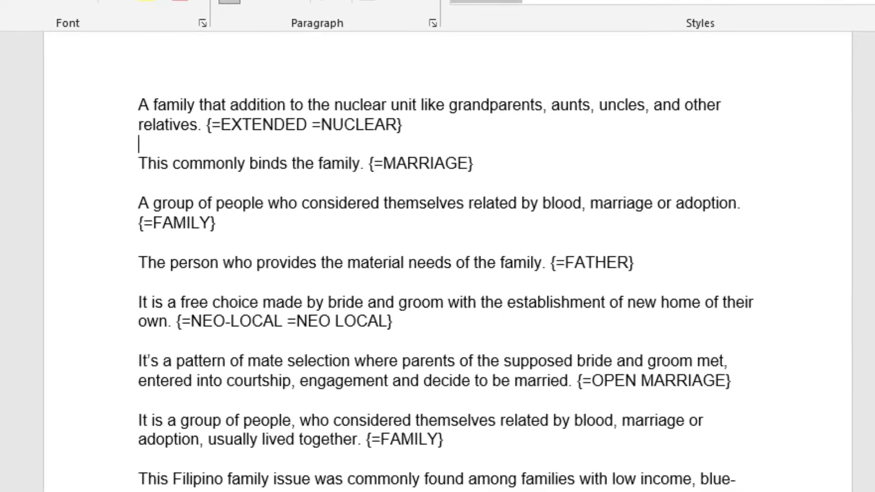
pyautogui.scroll(-6, 437, 264)
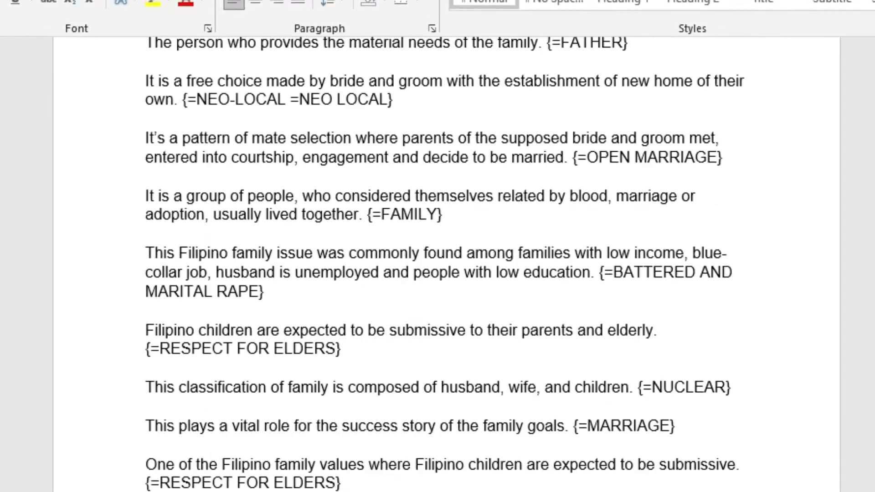
pyautogui.scroll(-3, 437, 264)
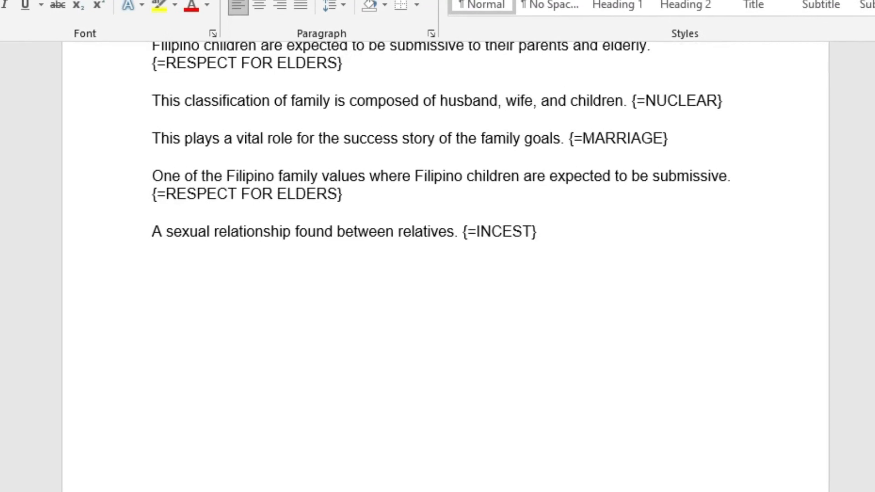
pyautogui.scroll(2, 437, 265)
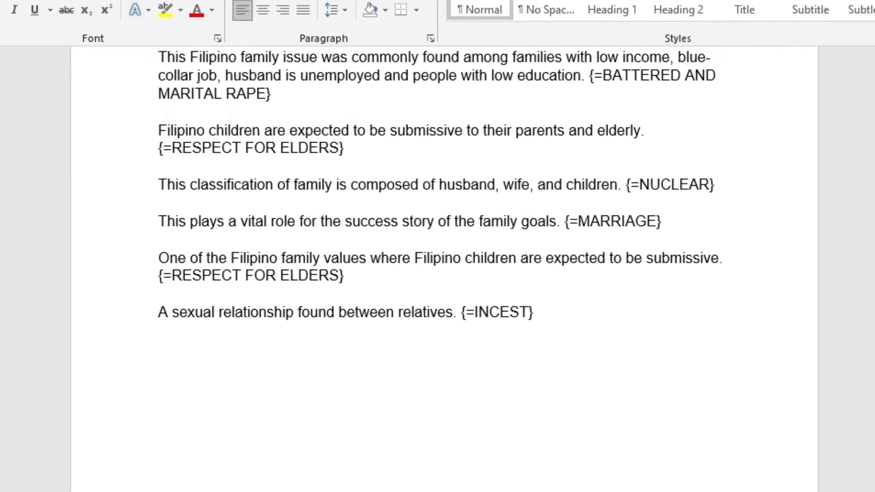
# Start saving a copy of the identification document to the Desktop folder under the name "identification - demo-import".
pyautogui.scroll(8, 663, 111)
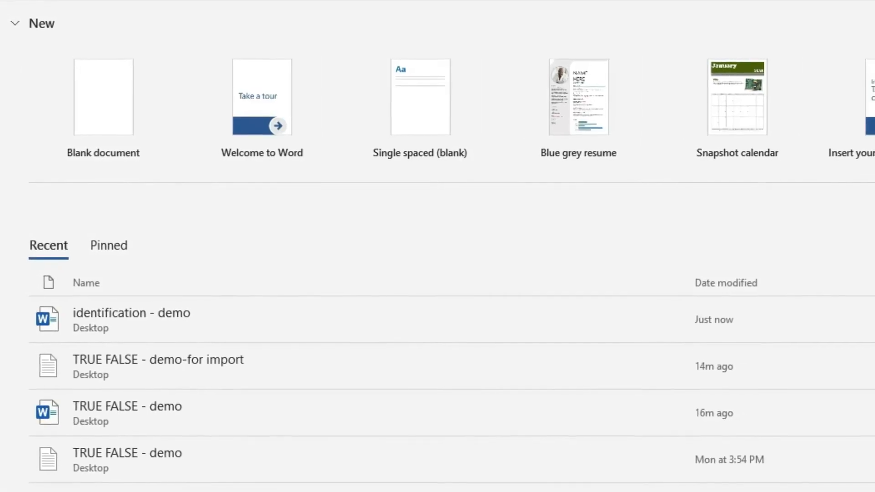
pyautogui.click(2, 198)
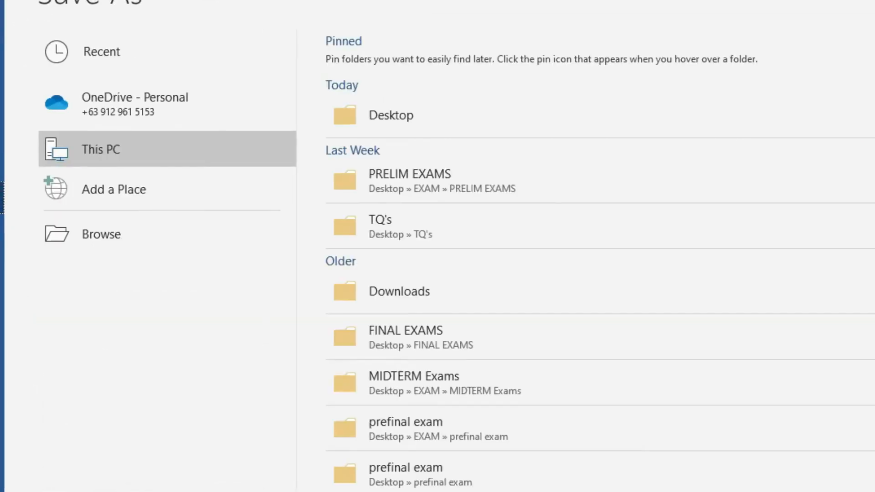
pyautogui.click(395, 122)
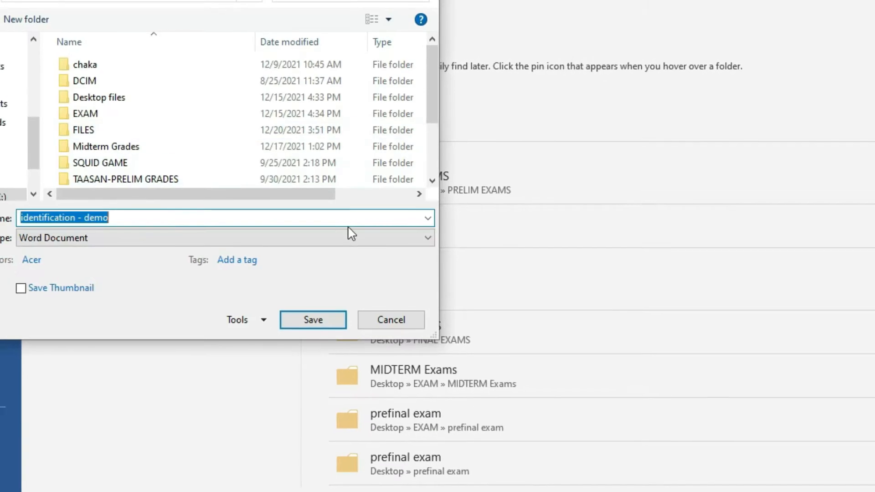
pyautogui.click(352, 216)
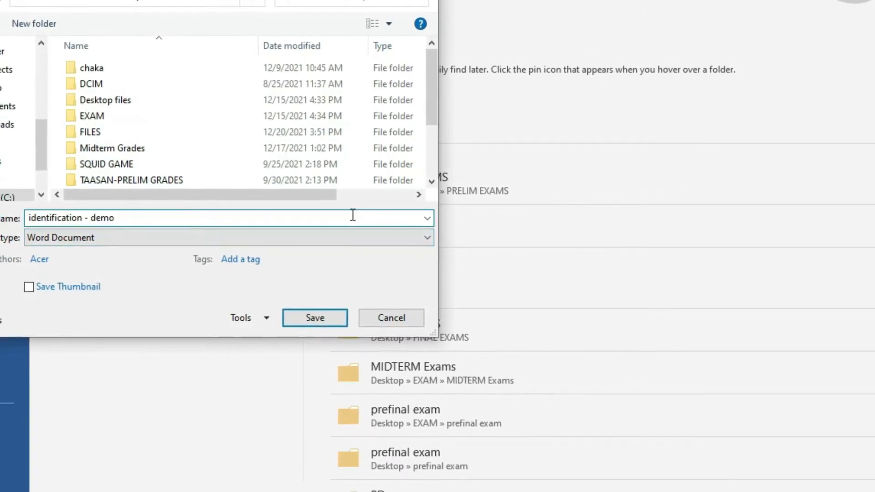
pyautogui.write('-impor')
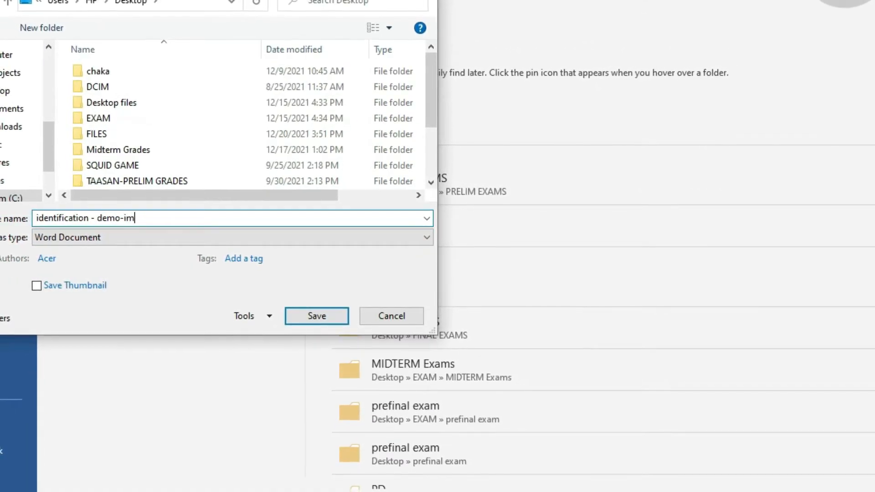
pyautogui.write('t')
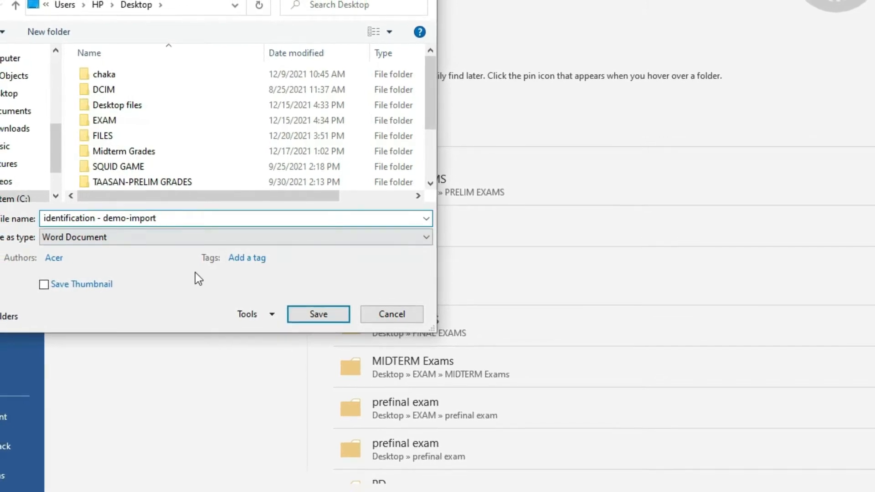
# Set the copy's file type to Plain Text and save it with the Windows (Default) text encoding.
pyautogui.click(158, 235)
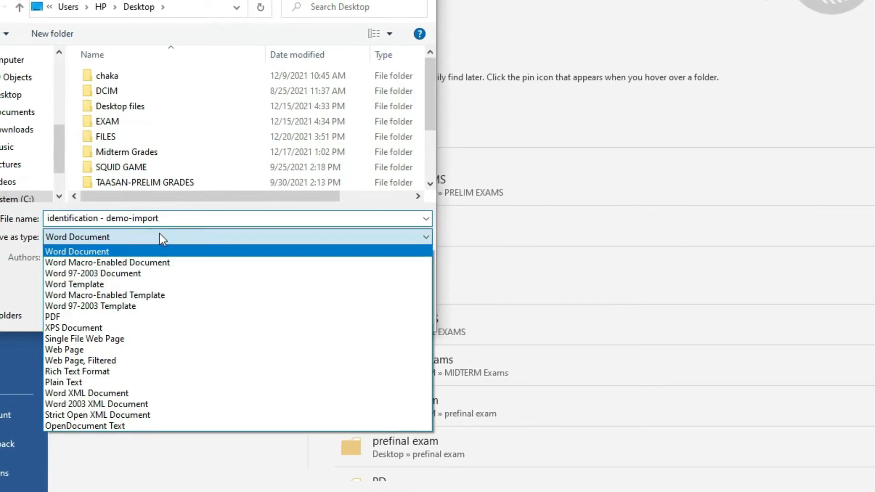
pyautogui.click(100, 379)
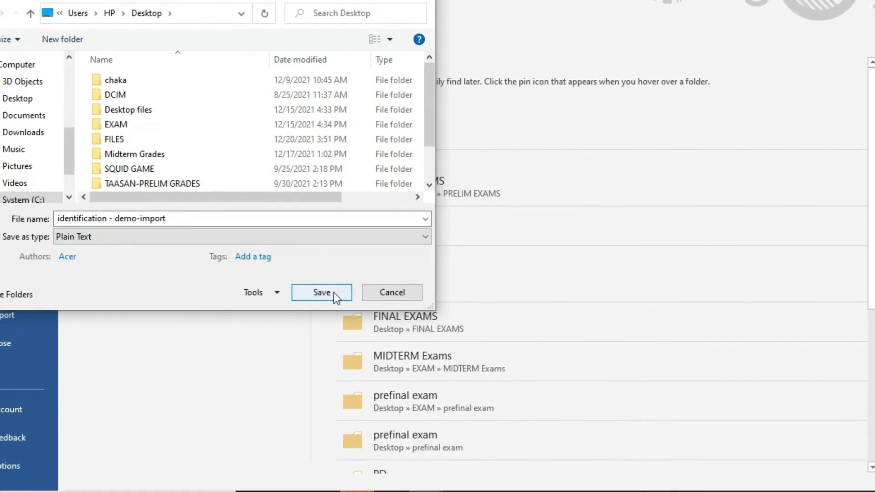
pyautogui.click(322, 292)
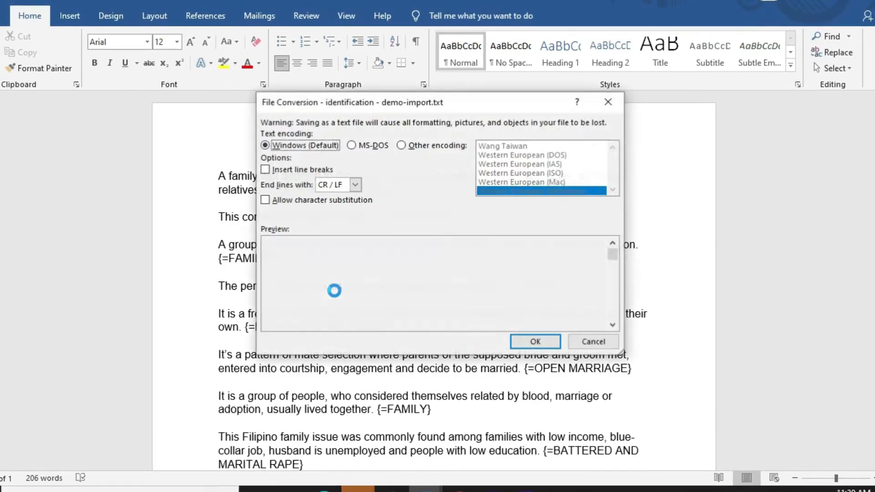
pyautogui.click(535, 341)
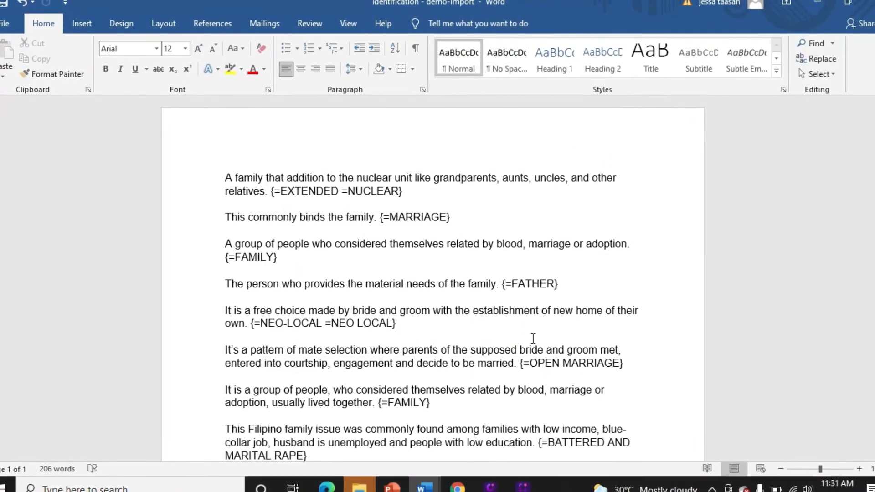
# Minimize the identification and true-or-false documents and bring up the "multiple choice - demo" document in Word.
pyautogui.click(810, 3)
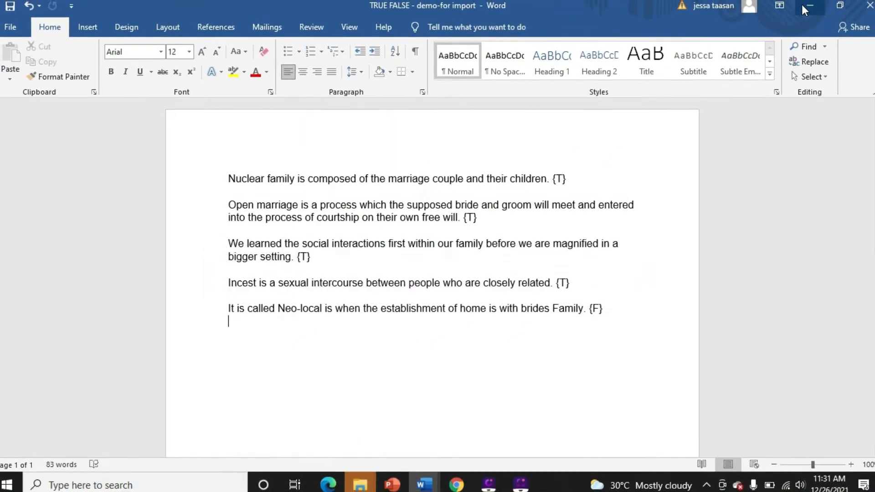
pyautogui.click(802, 9)
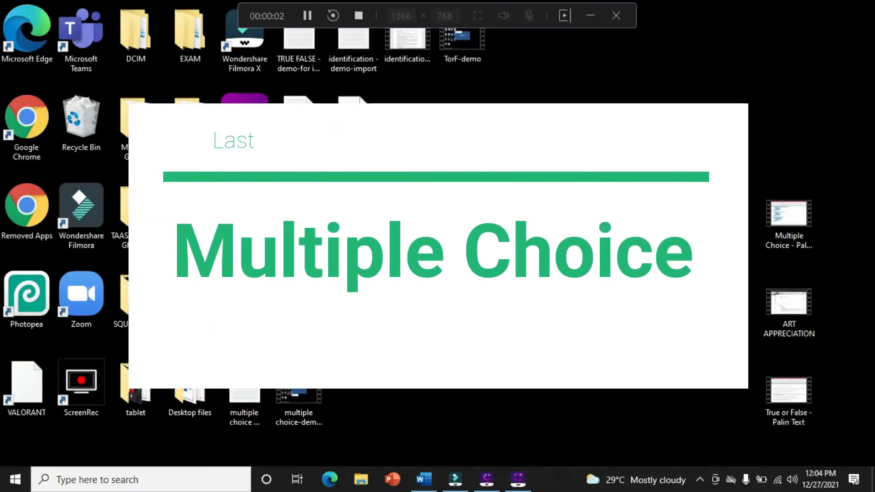
pyautogui.click(424, 480)
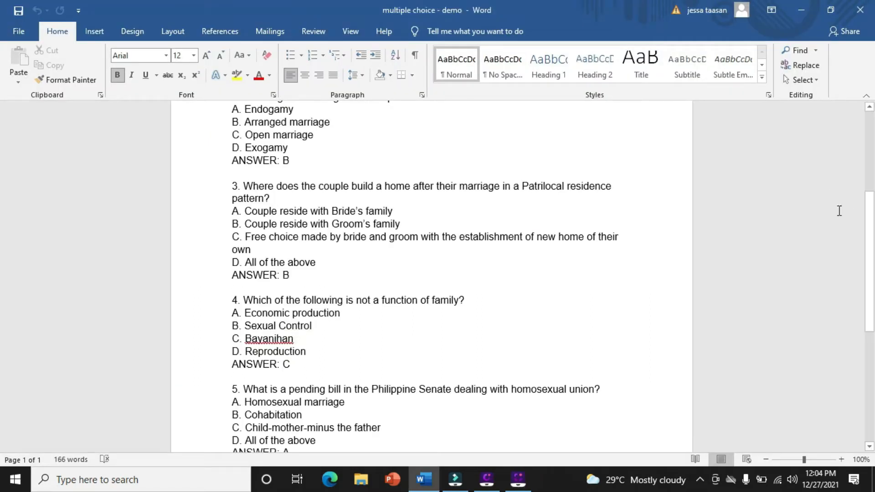
# Remove the number and period before each of the first three questions, along with the empty line above the first one.
pyautogui.moveTo(873, 239); pyautogui.dragTo(874, 161)
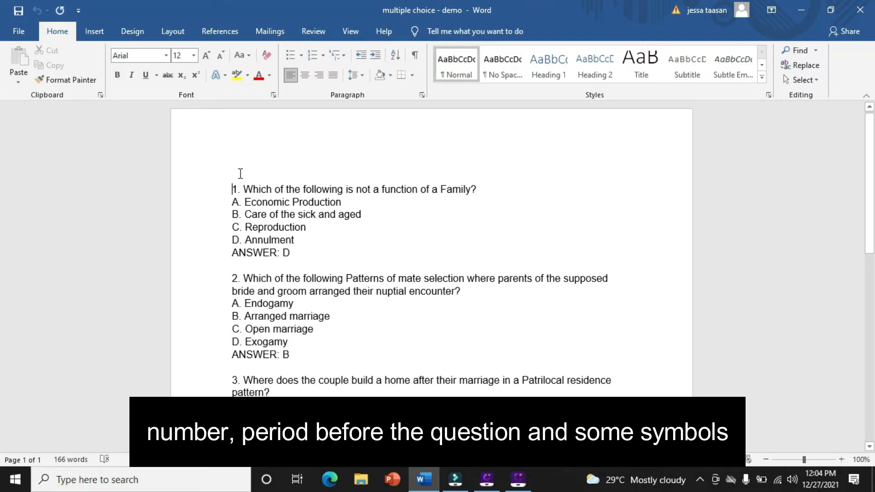
pyautogui.scroll(-1, 240, 174)
pyautogui.press('BackSpace')
pyautogui.press('BackSpace')
pyautogui.press('BackSpace')
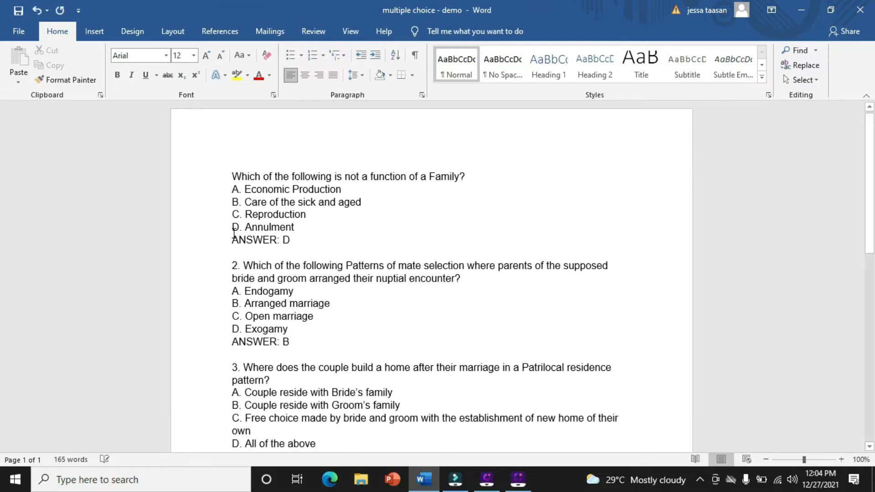
pyautogui.click(227, 265)
pyautogui.press('Delete')
pyautogui.press('Delete')
pyautogui.press('Delete')
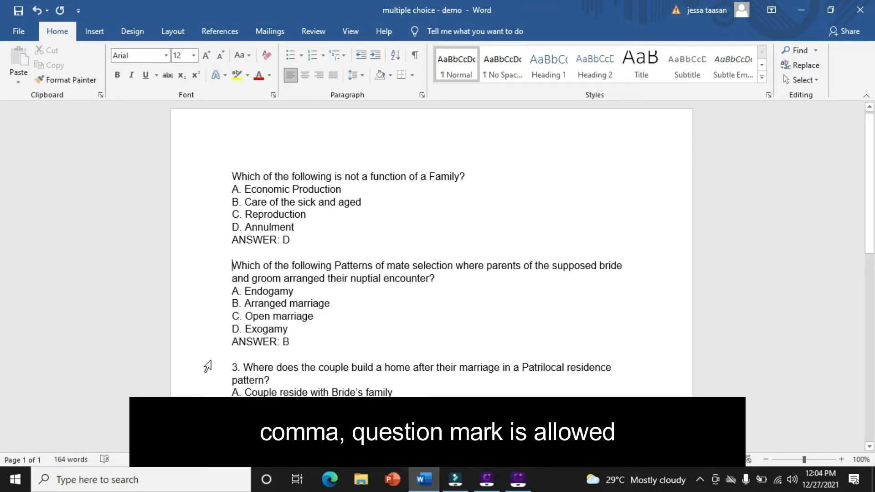
pyautogui.press('Delete')
pyautogui.press('Delete')
pyautogui.press('Delete')
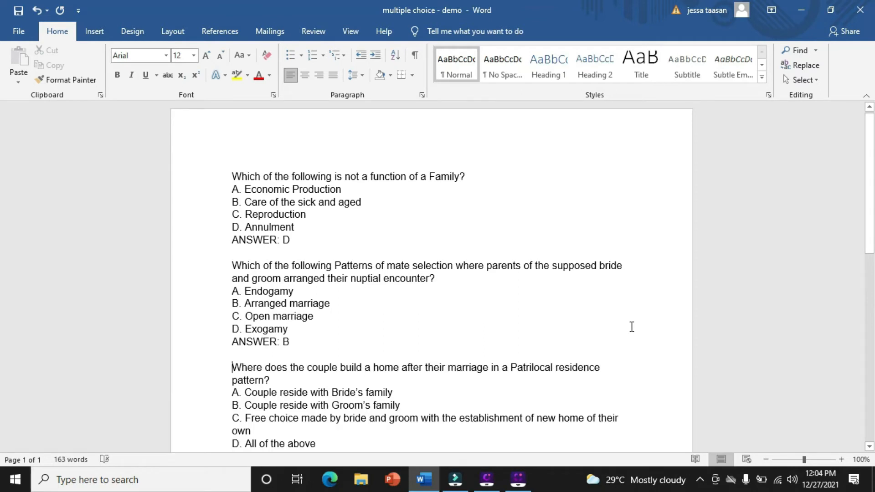
# Remove the number and period before the fourth and fifth questions.
pyautogui.scroll(-5, 410, 173)
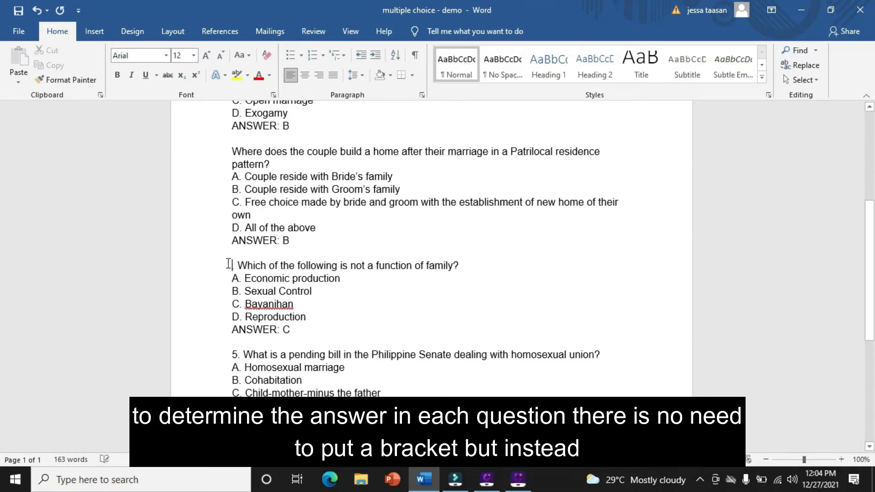
pyautogui.click(229, 355)
pyautogui.press('Delete')
pyautogui.press('Delete')
pyautogui.press('Delete')
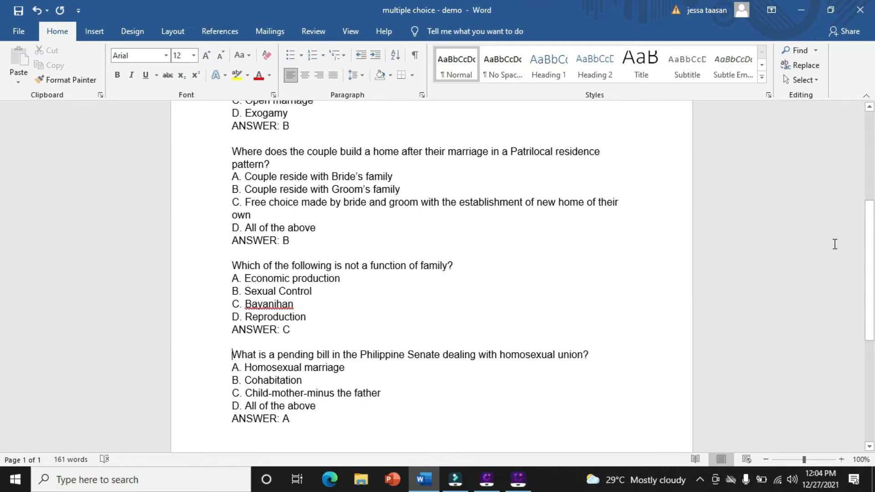
# Delete the apostrophes from "Bride's" and "Groom's" in choices A and B of the Patrilocal residence question.
pyautogui.moveTo(873, 221)
pyautogui.mouseDown()
pyautogui.moveTo(874, 379)
pyautogui.moveTo(866, 236)
pyautogui.mouseUp()
pyautogui.scroll(3, 868, 240)
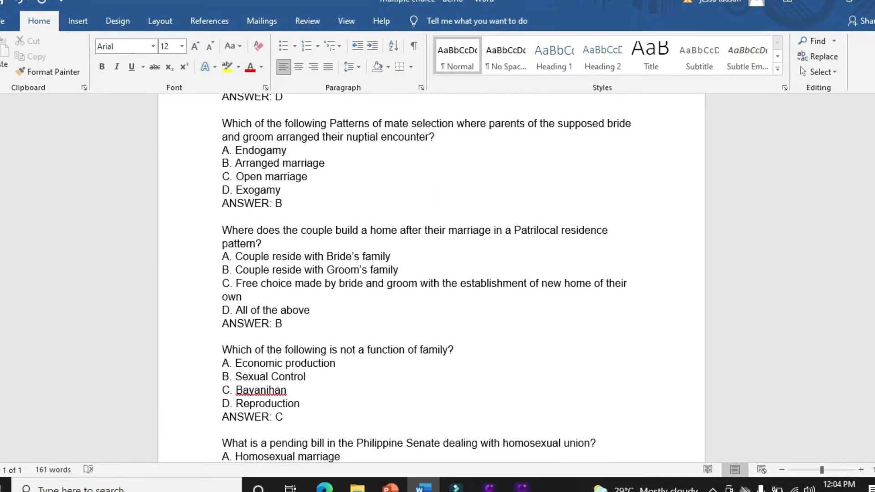
pyautogui.scroll(2, 431, 278)
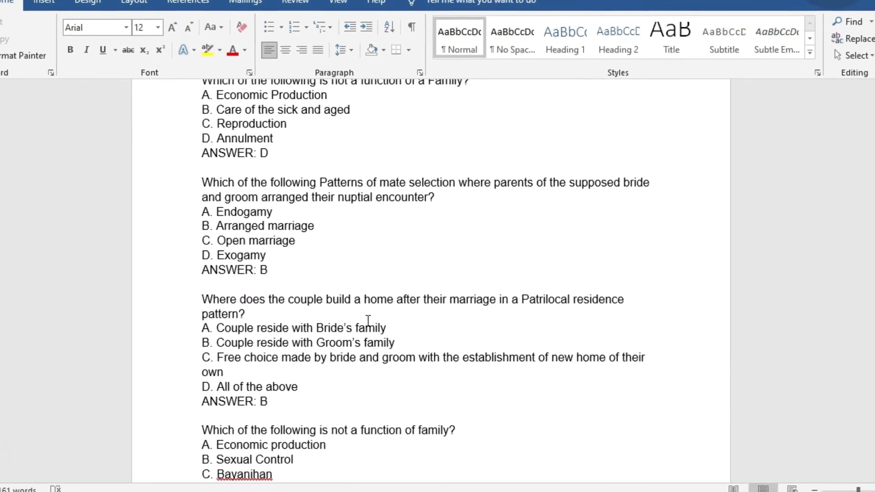
pyautogui.click(344, 329)
pyautogui.press('BackSpace')
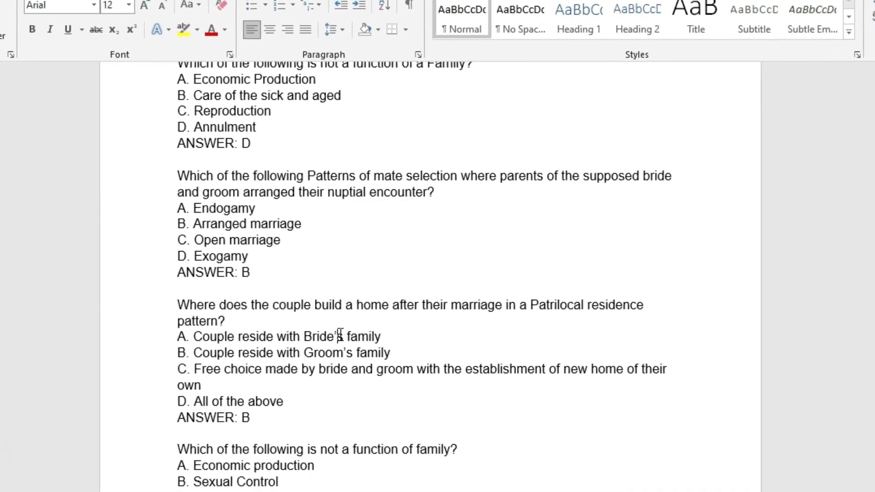
pyautogui.click(344, 356)
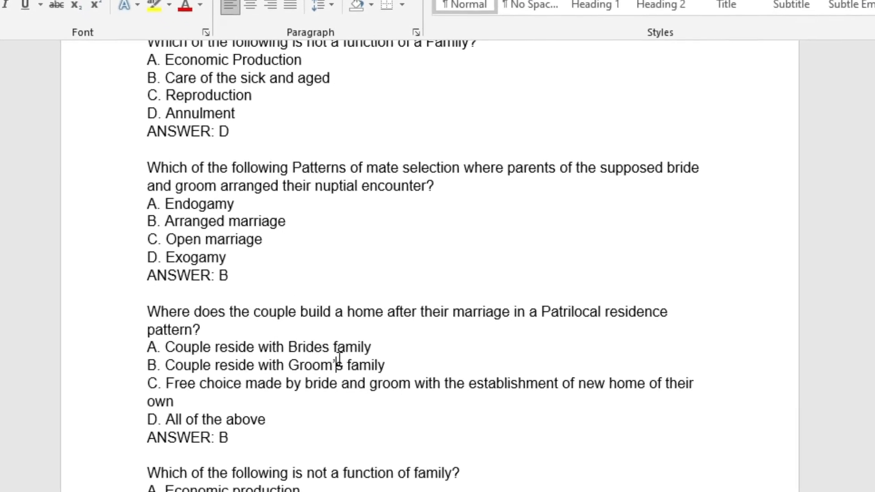
pyautogui.press('BackSpace')
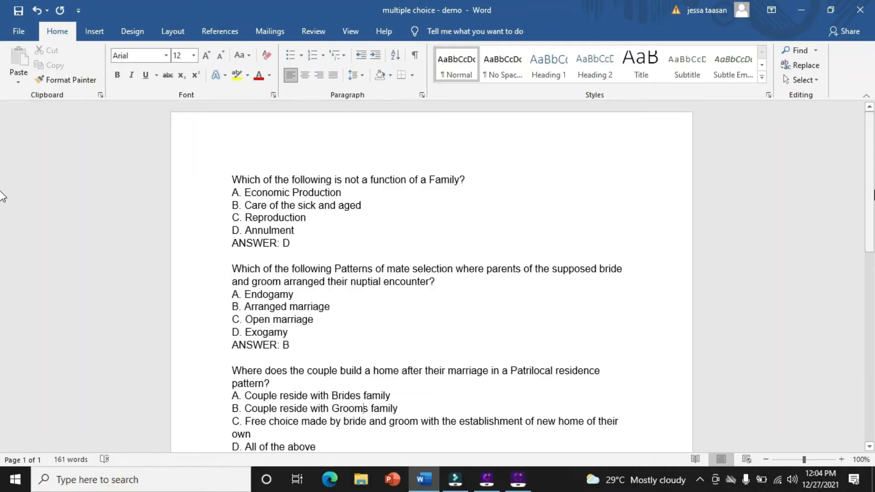
# Replace the hyphens with spaces in choice C of the last question so it reads "Child mother minus the father".
pyautogui.scroll(-5, 2, 195)
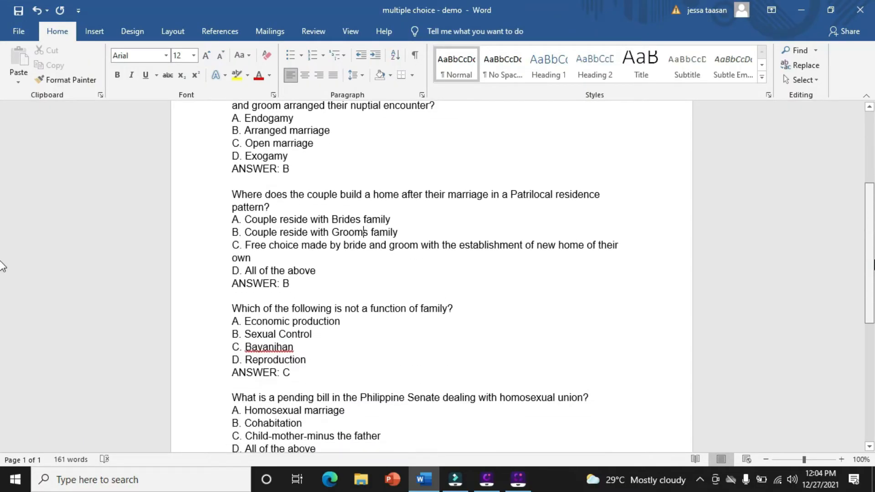
pyautogui.scroll(-6, 3, 315)
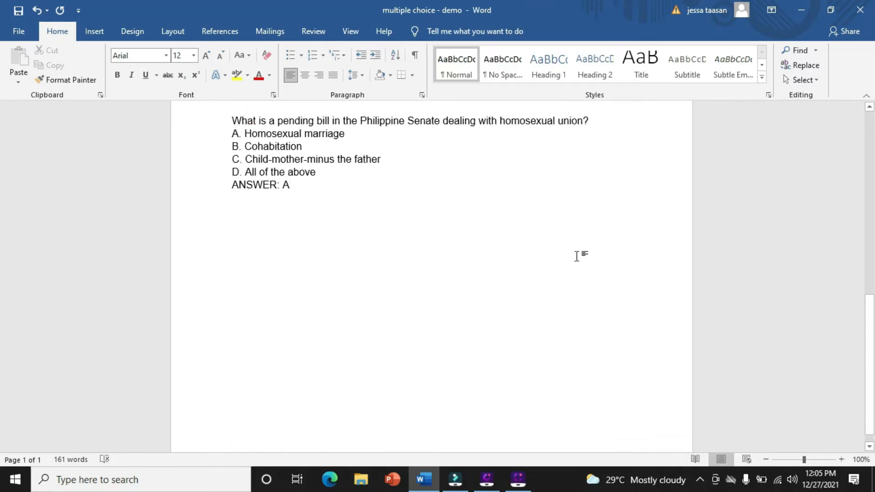
pyautogui.press('BackSpace')
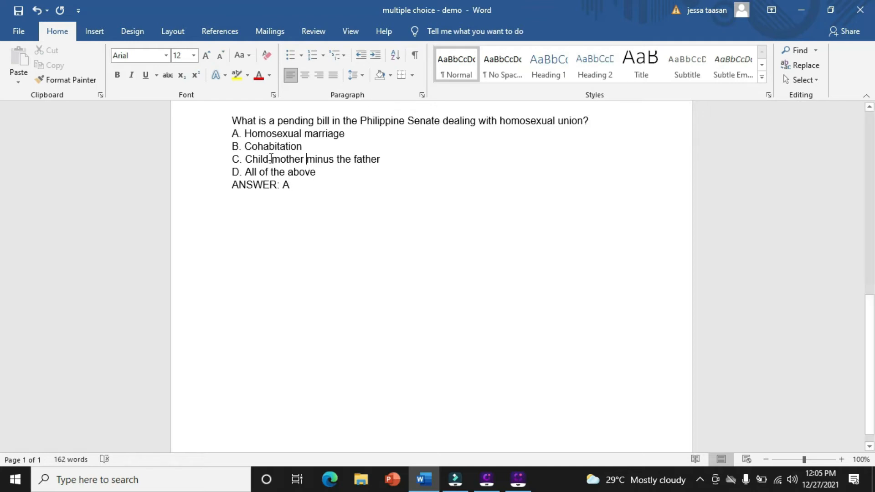
pyautogui.click(272, 159)
pyautogui.press('BackSpace')
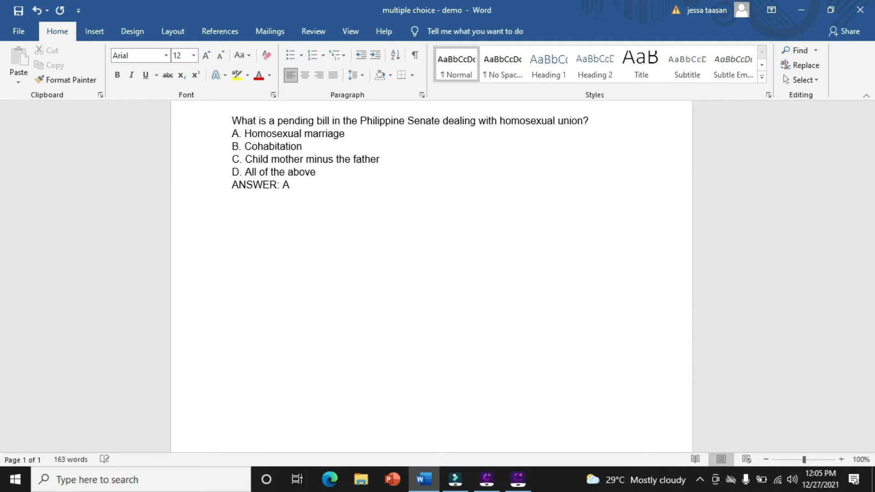
# Enter trial text on the blank line between the first two questions, delete it, and restore the blank line.
pyautogui.moveTo(872, 385); pyautogui.dragTo(872, 226)
pyautogui.moveTo(1, 227); pyautogui.dragTo(1, 201)
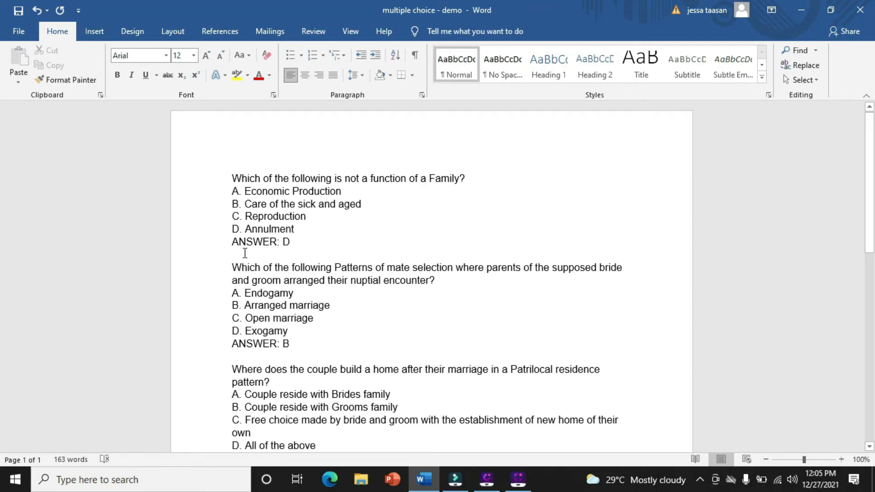
pyautogui.write('spa')
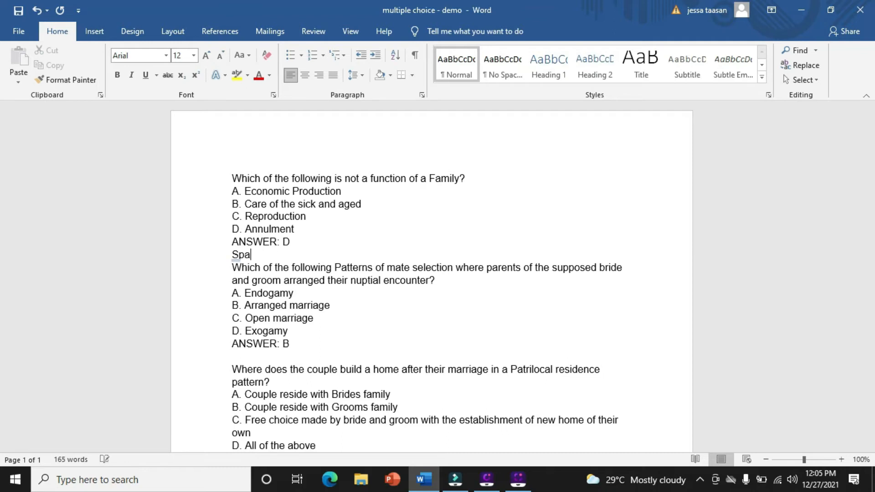
pyautogui.press('BackSpace')
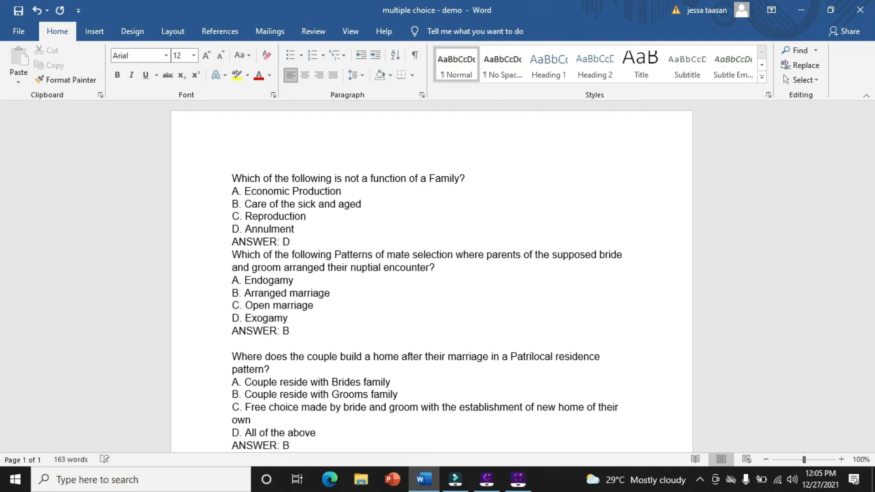
pyautogui.press('Return')
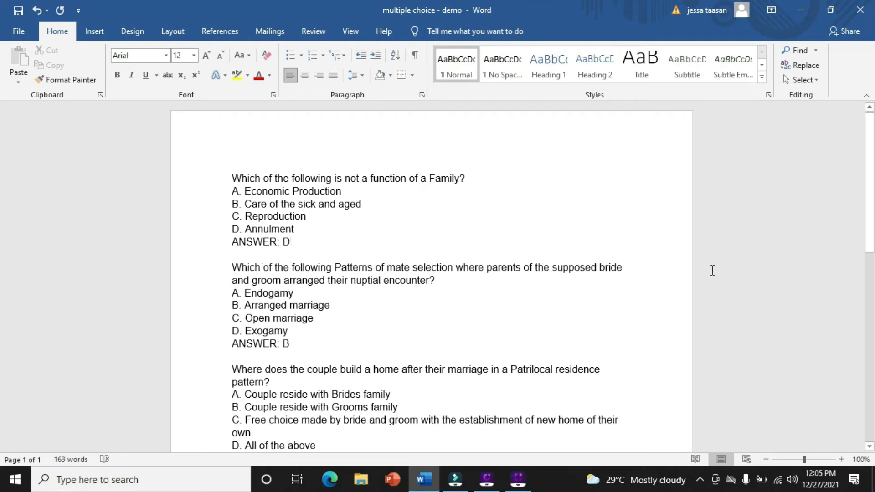
pyautogui.scroll(-4, 2, 191)
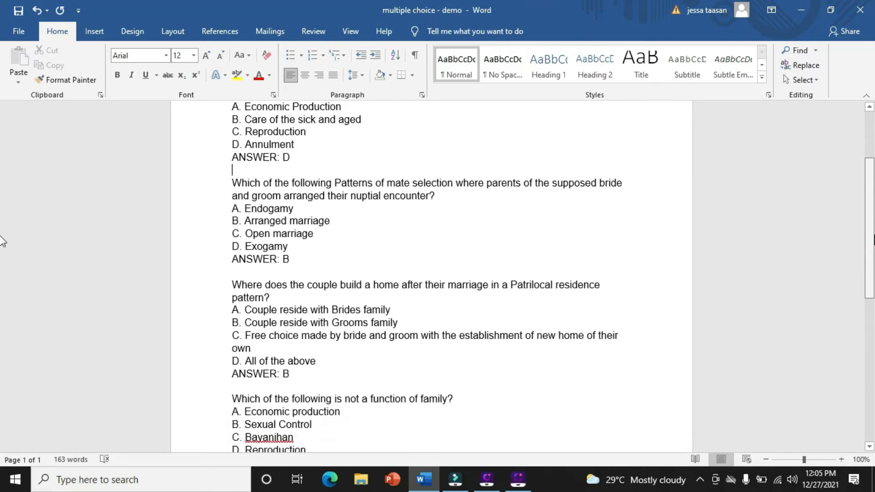
pyautogui.scroll(-2, 3, 252)
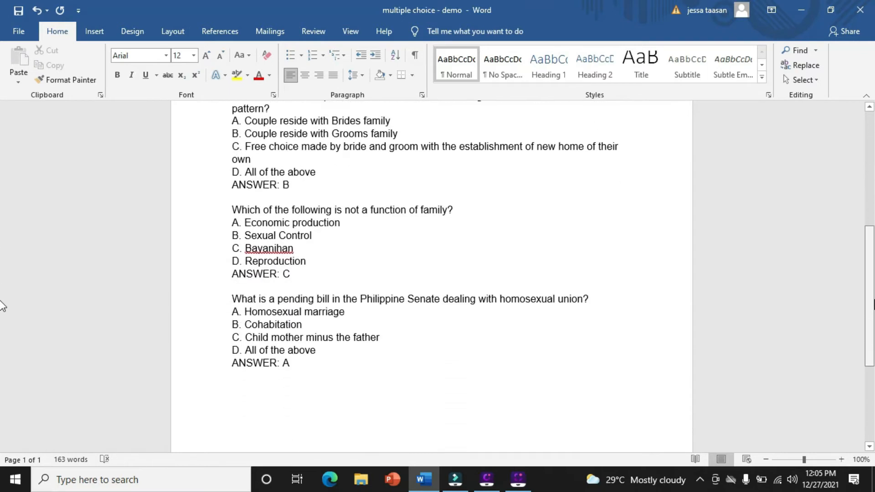
pyautogui.scroll(6, 2, 231)
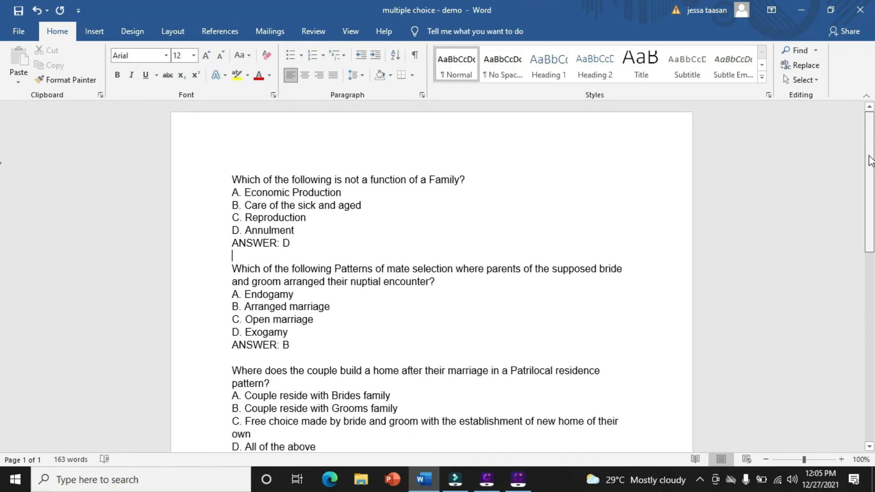
pyautogui.click(201, 161)
pyautogui.click(250, 158)
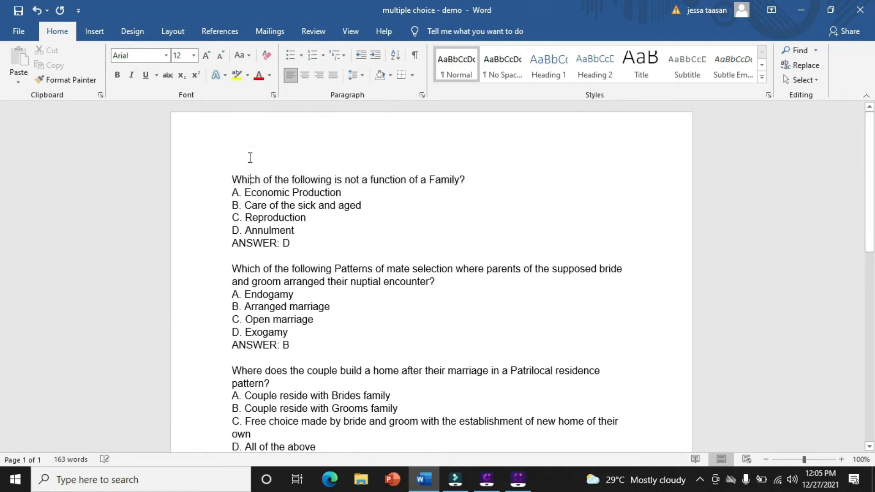
pyautogui.hotkey('ctrl', 'a')
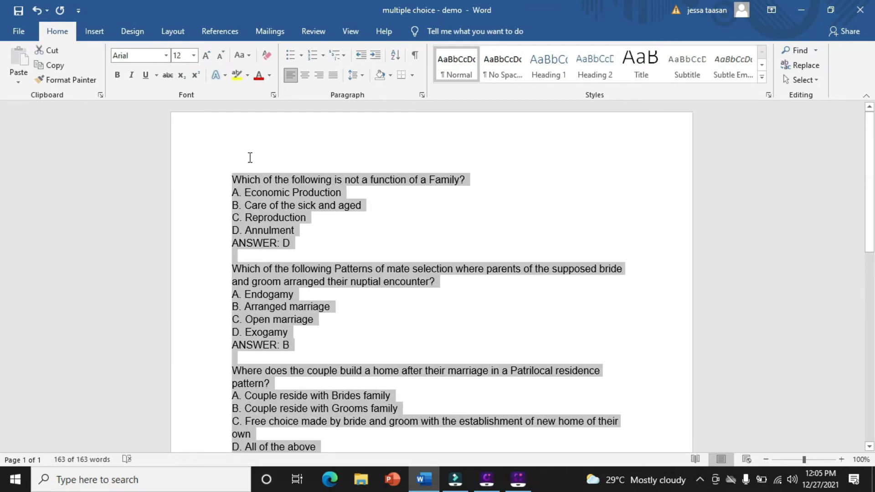
pyautogui.click(249, 157)
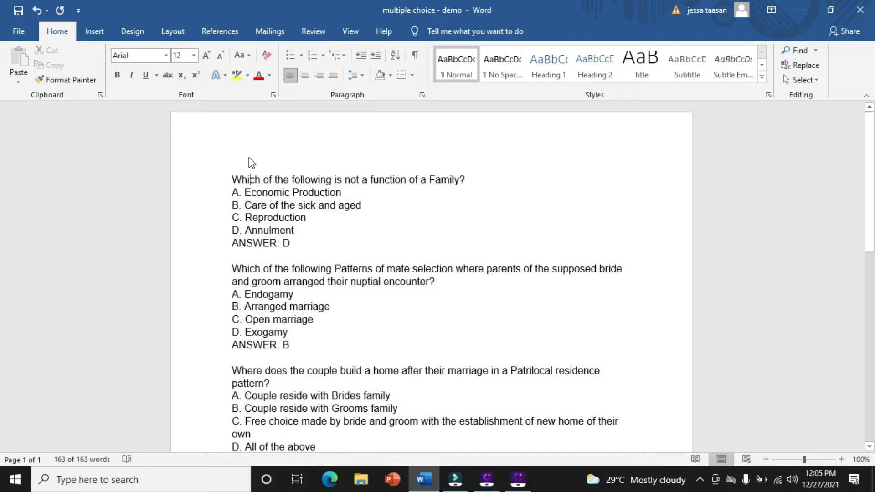
pyautogui.click(206, 148)
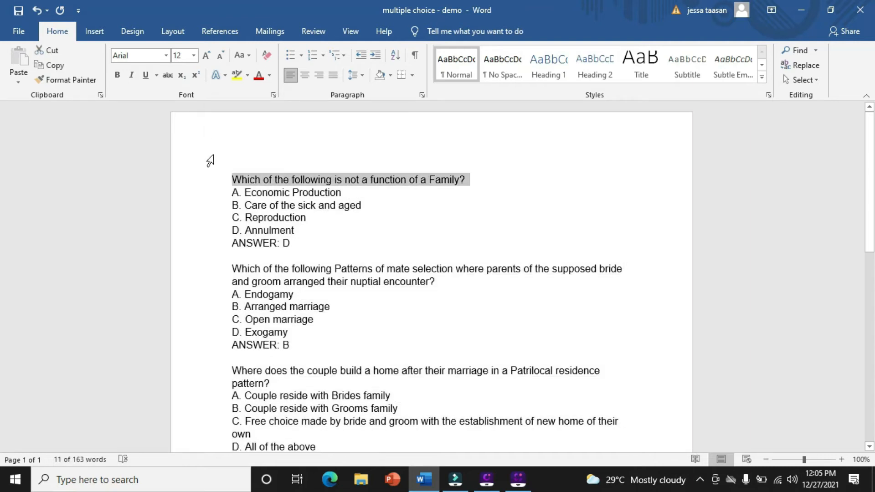
pyautogui.click(230, 178)
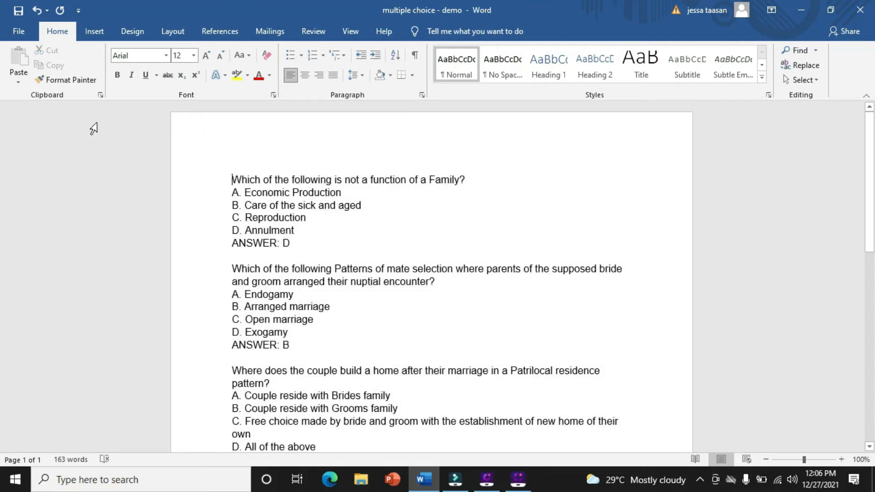
# Begin saving a copy of the document to the Desktop and name it "1multiple choice - demo-for-import".
pyautogui.click(10, 33)
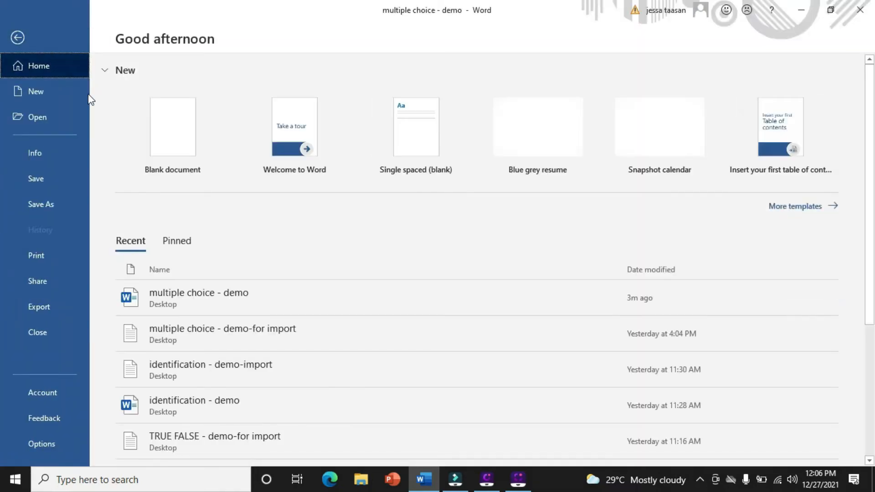
pyautogui.click(49, 205)
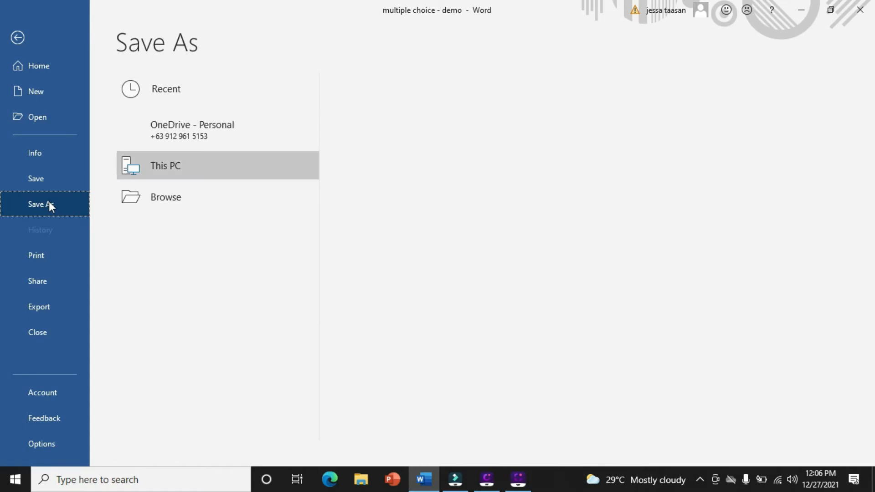
pyautogui.click(417, 138)
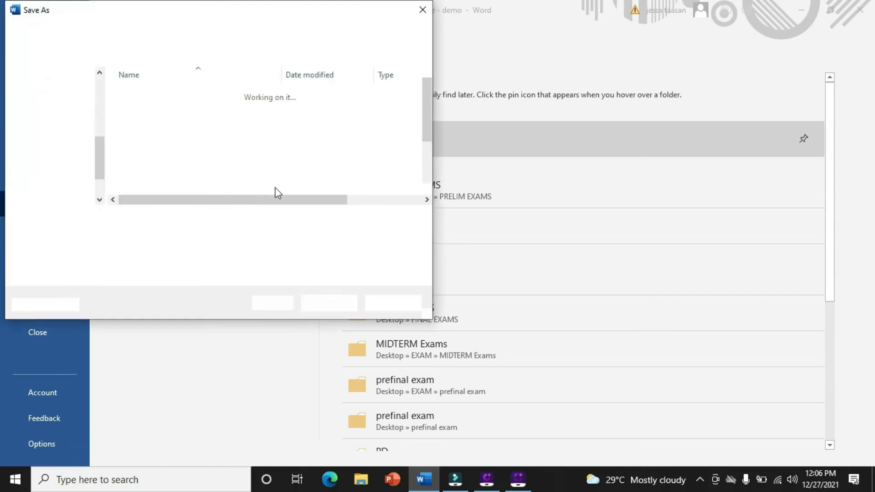
pyautogui.click(246, 218)
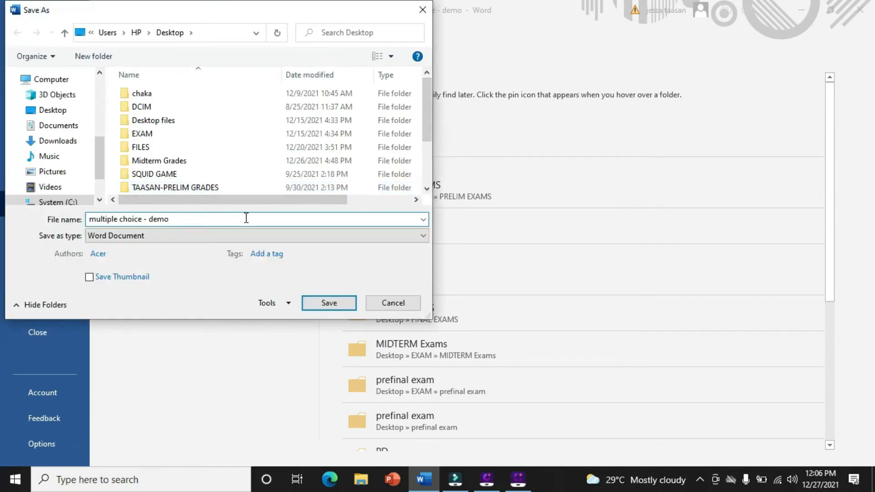
pyautogui.write('-for')
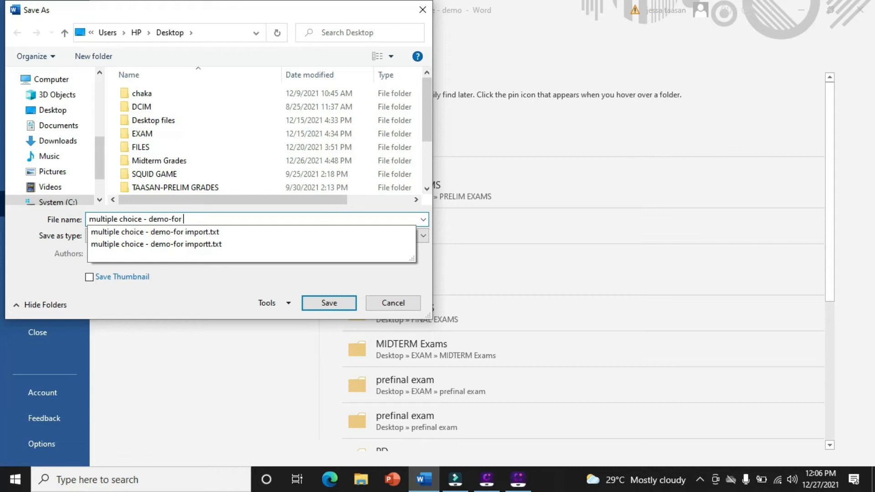
pyautogui.write('-import')
pyautogui.click(90, 220)
pyautogui.write('1')
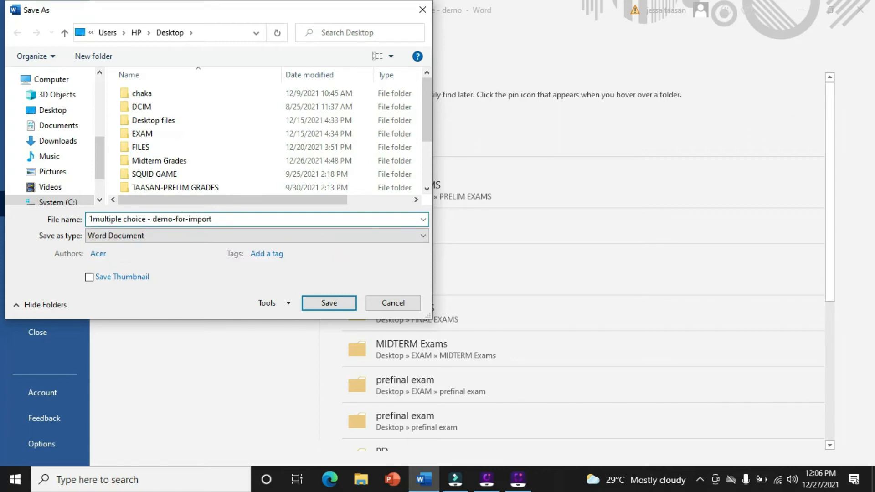
# Set the copy's file type to Plain Text and save it with the default Windows text encoding.
pyautogui.click(289, 237)
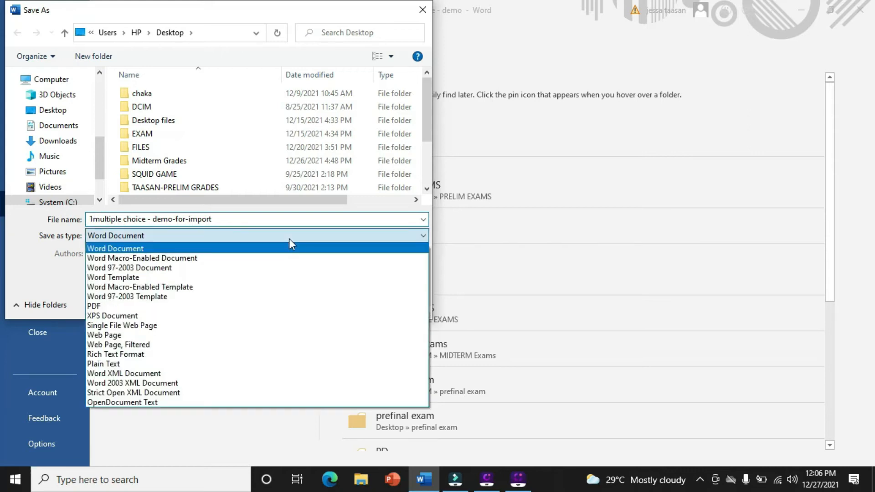
pyautogui.click(218, 365)
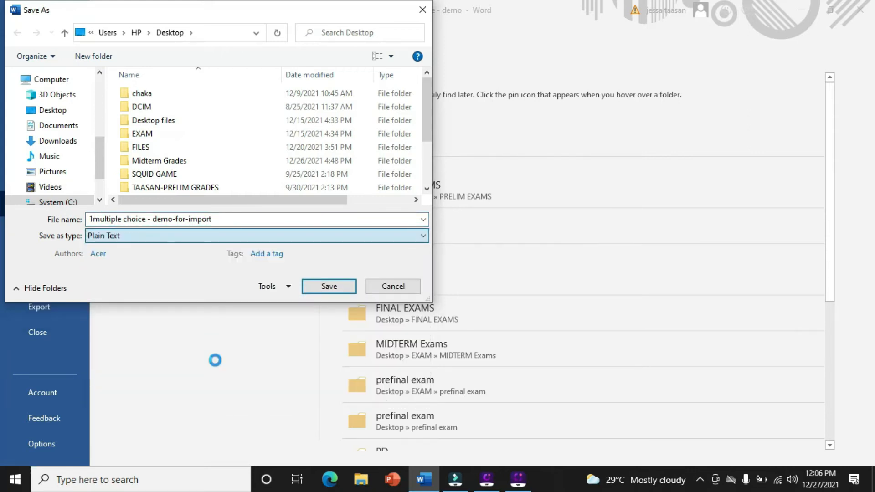
pyautogui.click(322, 283)
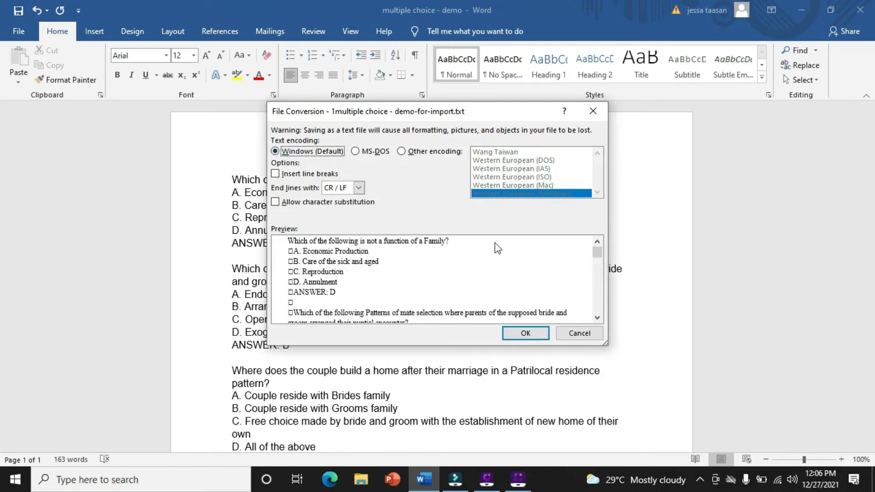
pyautogui.click(529, 338)
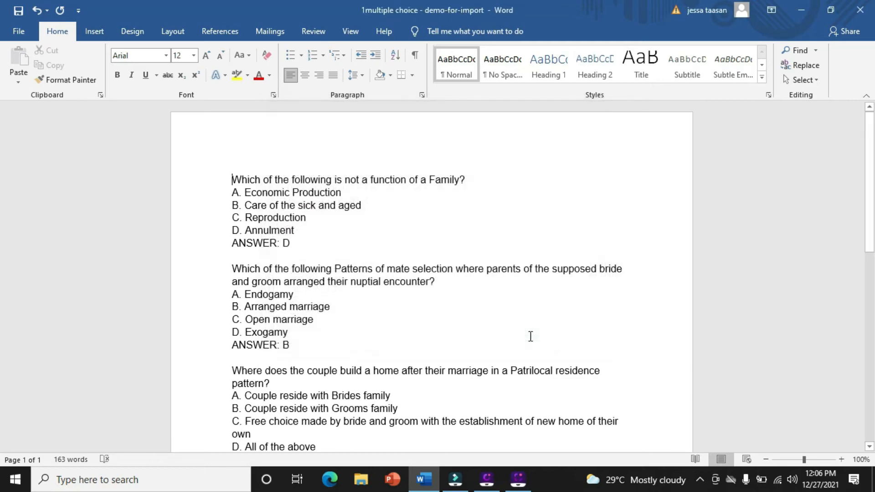
# Switch to the desktop, open the saved "1multiple choice - demo-for-import" text file in Notepad and maximize it to check the content.
pyautogui.click(797, 22)
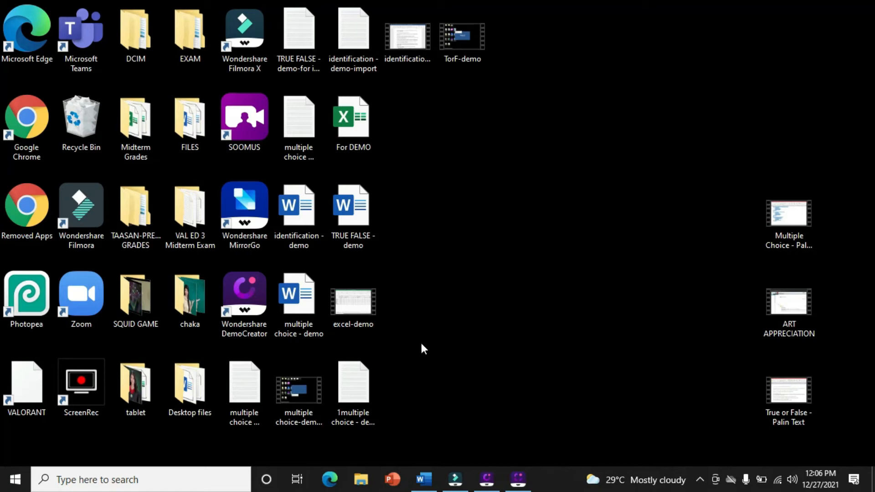
pyautogui.doubleClick(360, 387)
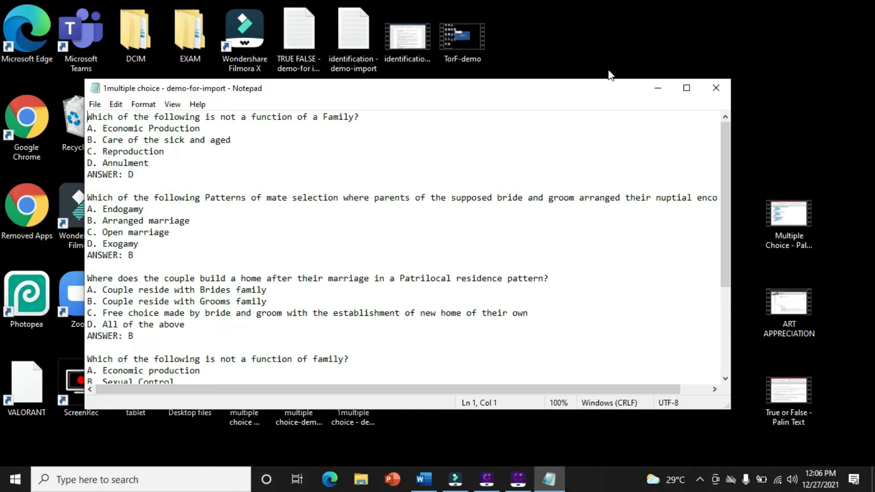
pyautogui.click(687, 88)
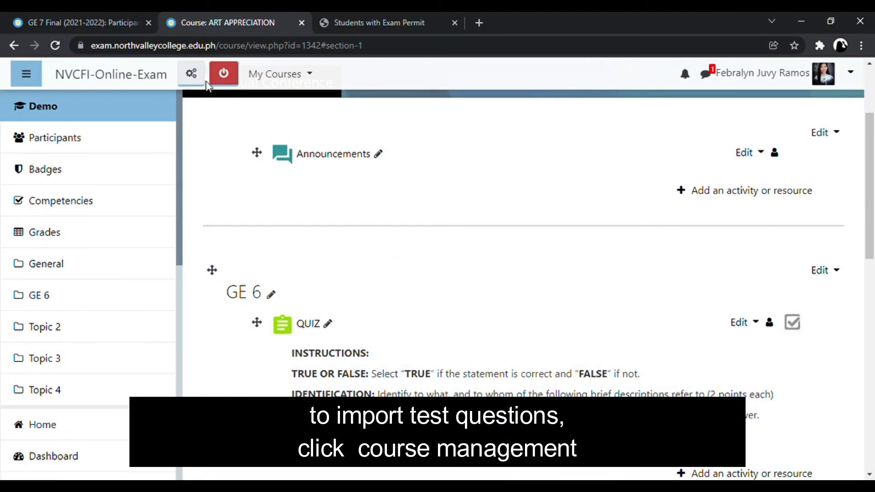
# In the ART APPRECIATION course in the browser, start a question bank import and select GIFT format.
pyautogui.click(196, 75)
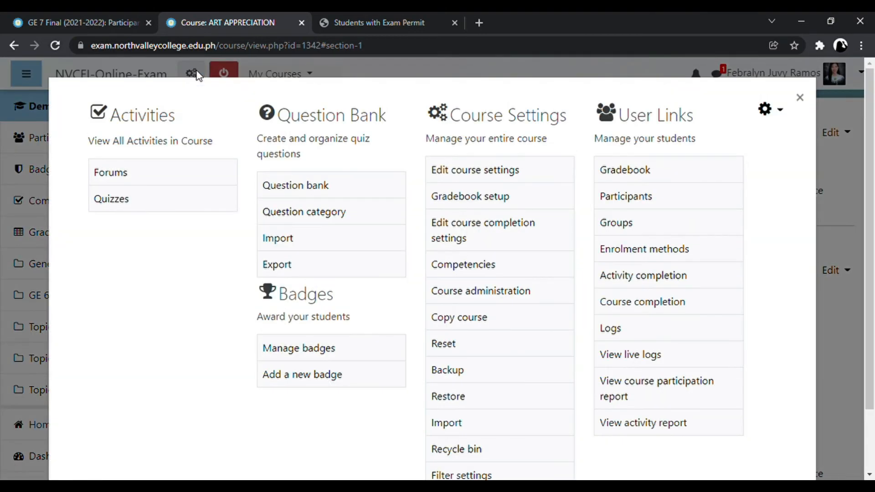
pyautogui.click(287, 242)
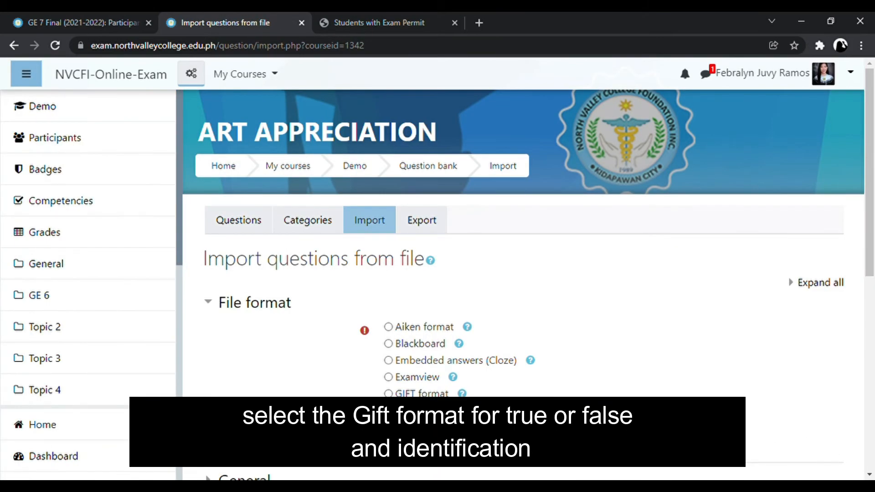
pyautogui.click(403, 394)
# Upload the file "GE 6 - Prefinal - TF and I - colored.txt" from the computer as the question import file.
pyautogui.scroll(-4, 708, 378)
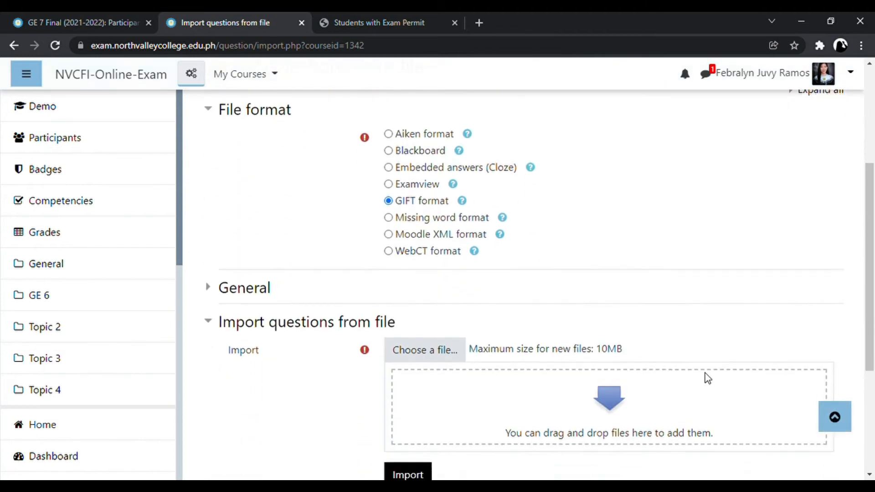
pyautogui.scroll(-2, 707, 378)
pyautogui.click(416, 290)
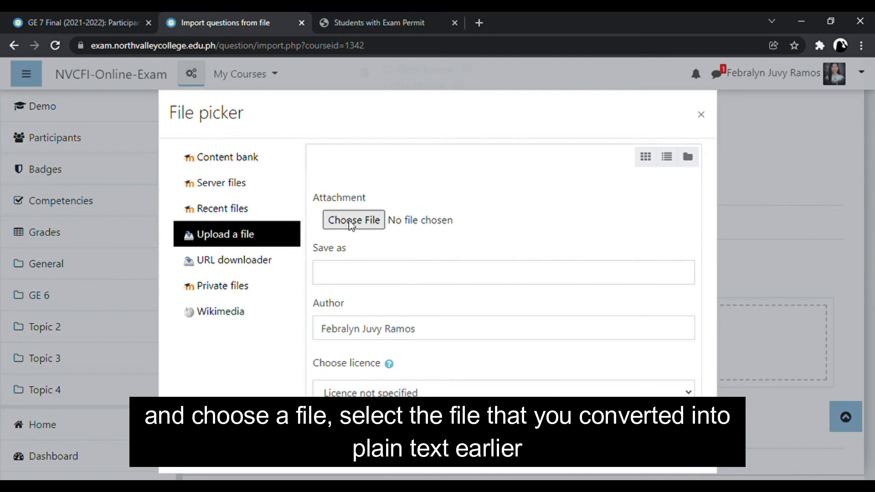
pyautogui.click(350, 223)
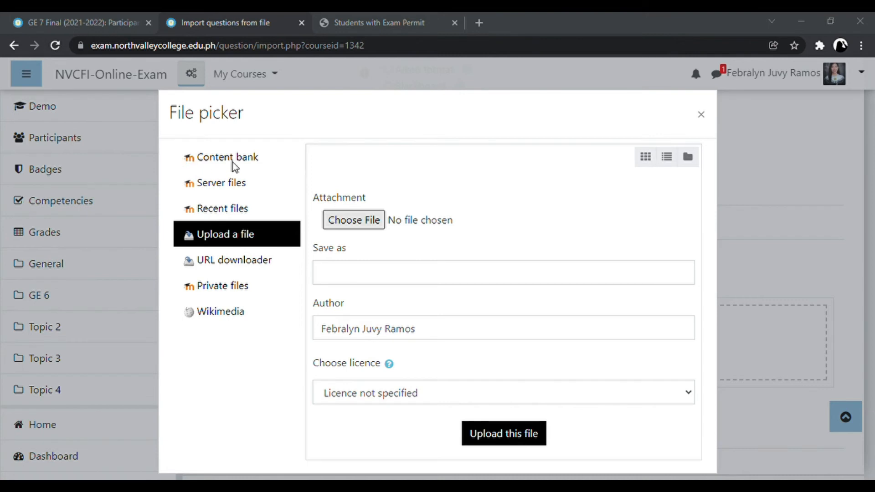
pyautogui.click(332, 299)
pyautogui.click(512, 435)
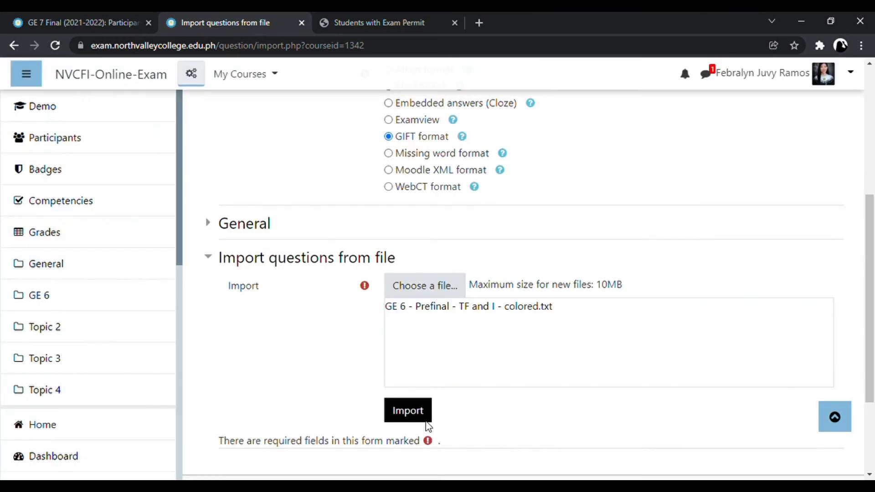
# Import the true-or-false and identification questions, review the imported list, and continue to the question bank.
pyautogui.click(417, 412)
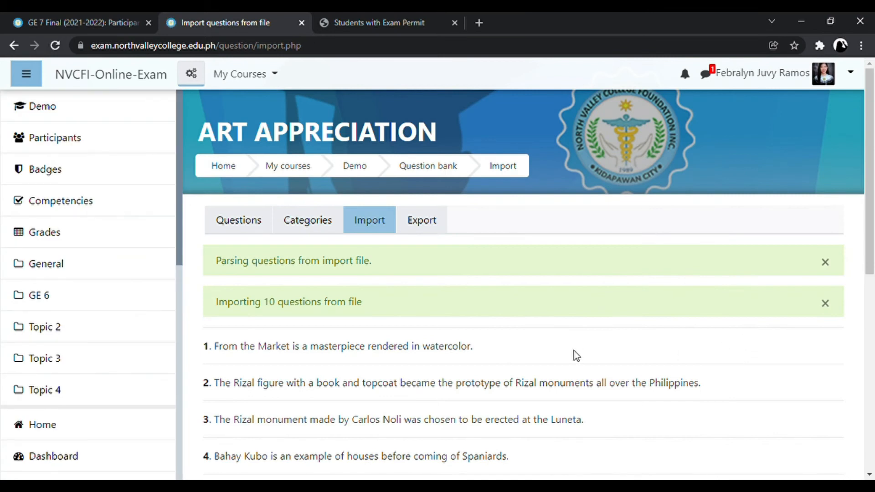
pyautogui.scroll(-5, 577, 356)
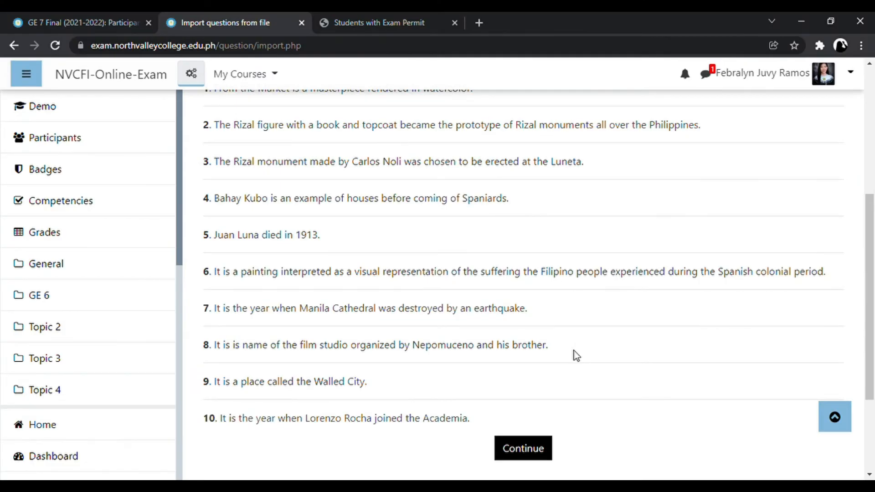
pyautogui.scroll(-1, 572, 354)
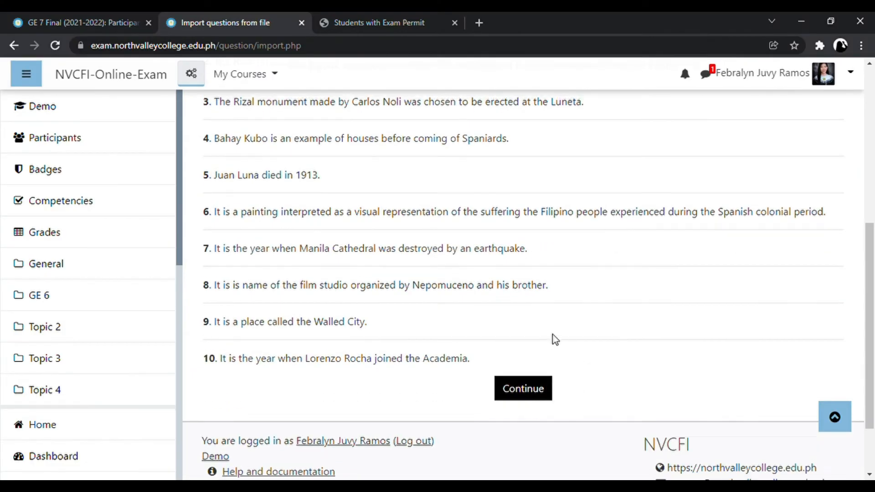
pyautogui.scroll(5, 554, 340)
pyautogui.scroll(-5, 554, 340)
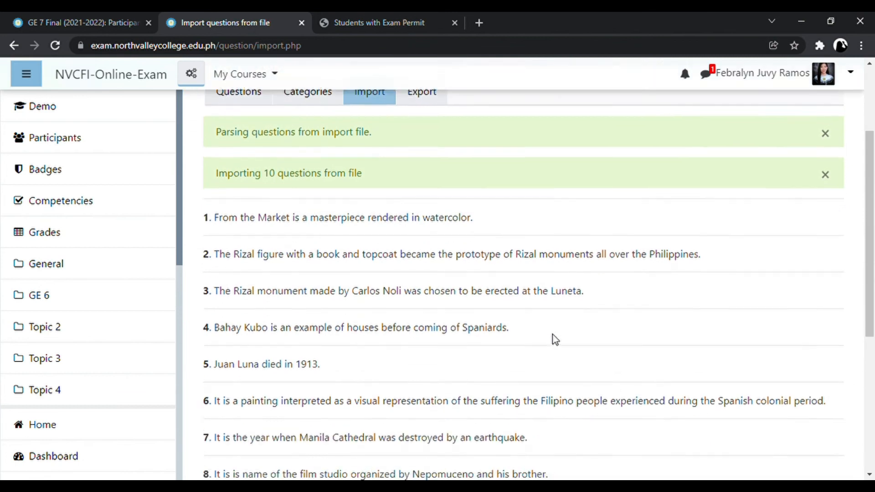
pyautogui.click(528, 386)
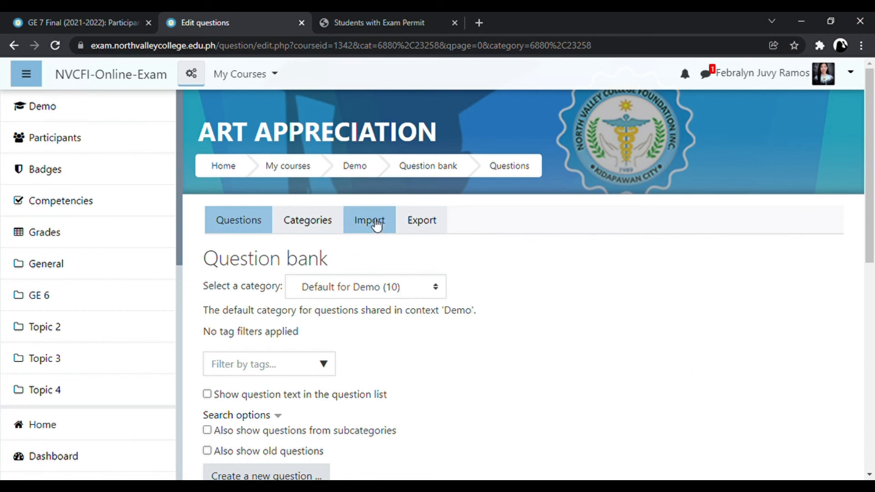
# Import the multiple-choice questions in Aiken format from the uploaded file "GE 6 - Prefinal - MC - colored.txt".
pyautogui.click(376, 223)
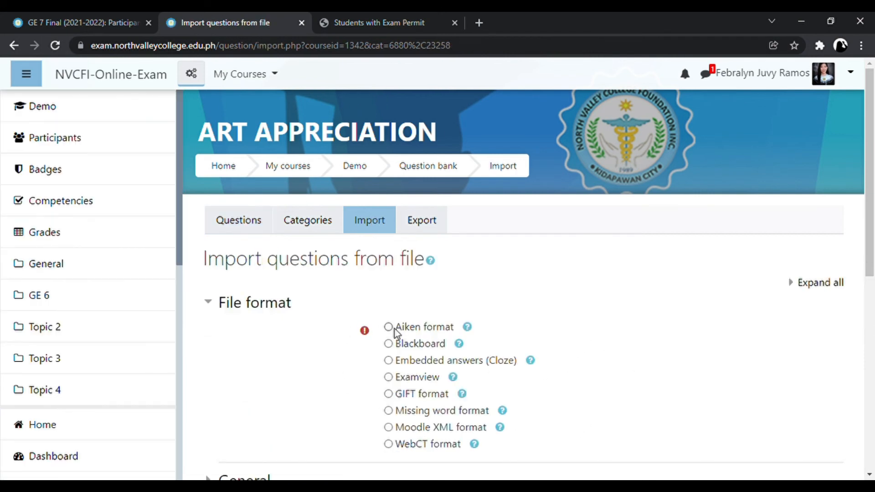
pyautogui.click(394, 331)
pyautogui.scroll(-5, 637, 362)
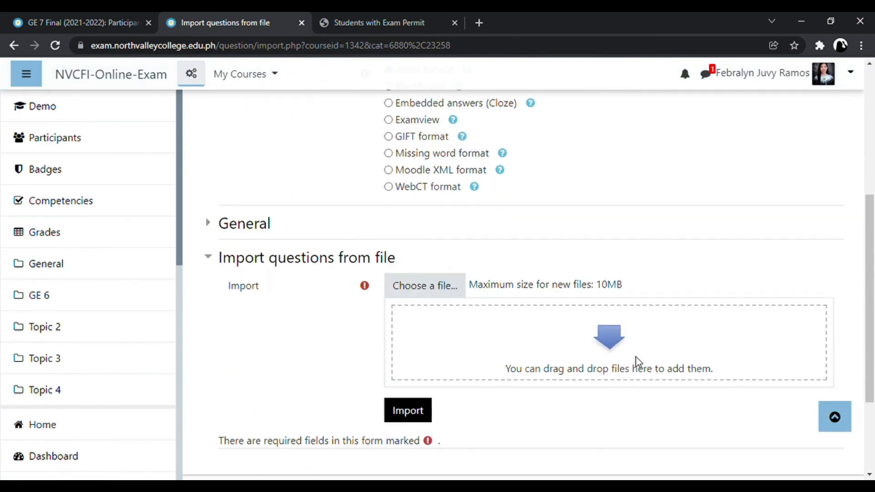
pyautogui.click(437, 294)
pyautogui.click(381, 223)
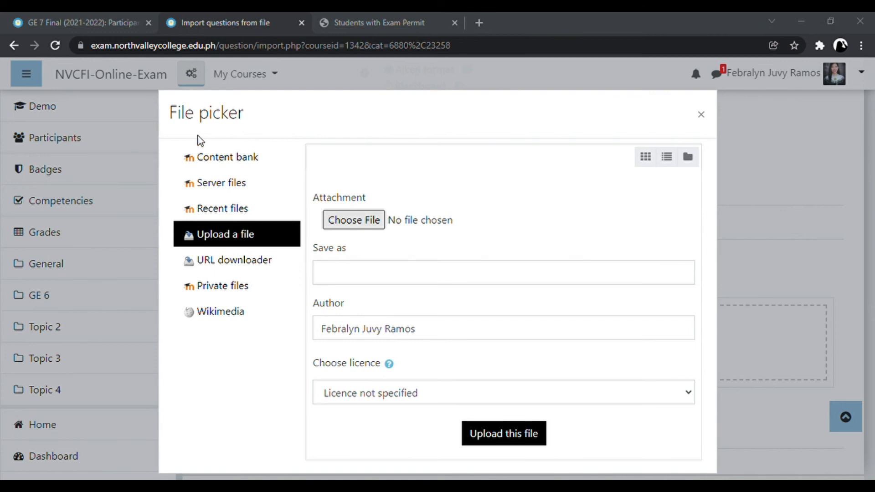
pyautogui.click(330, 304)
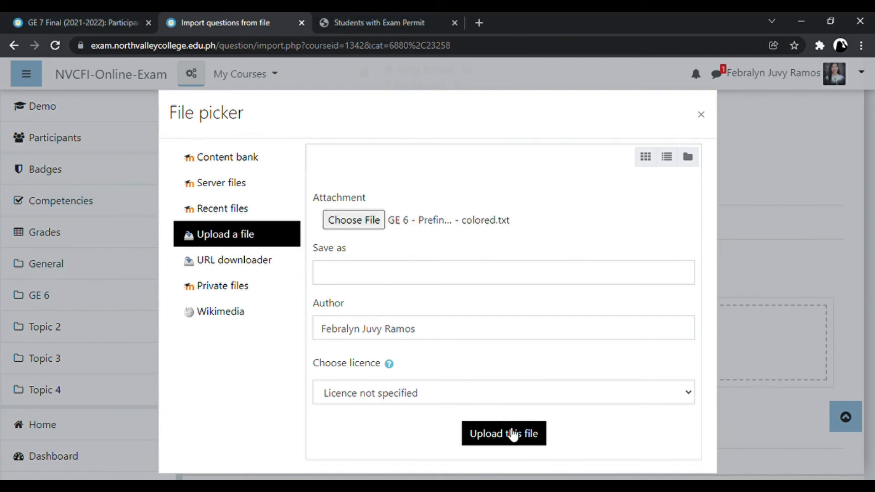
pyautogui.click(513, 436)
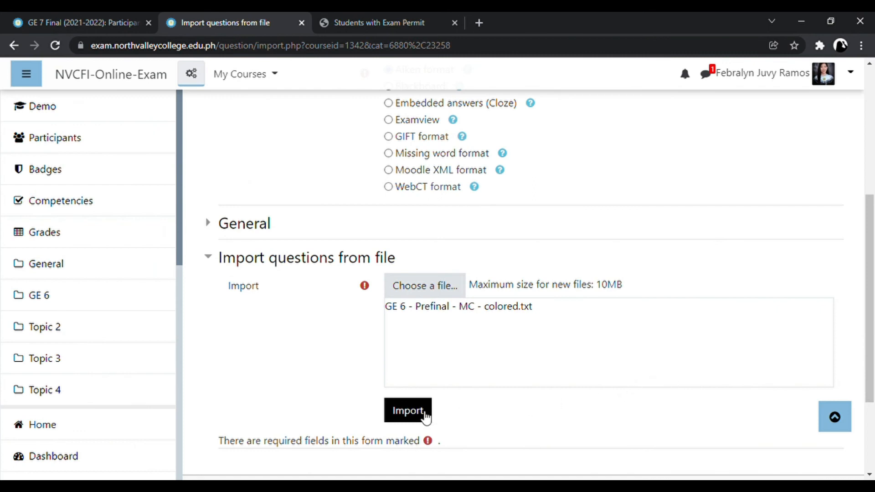
pyautogui.click(416, 411)
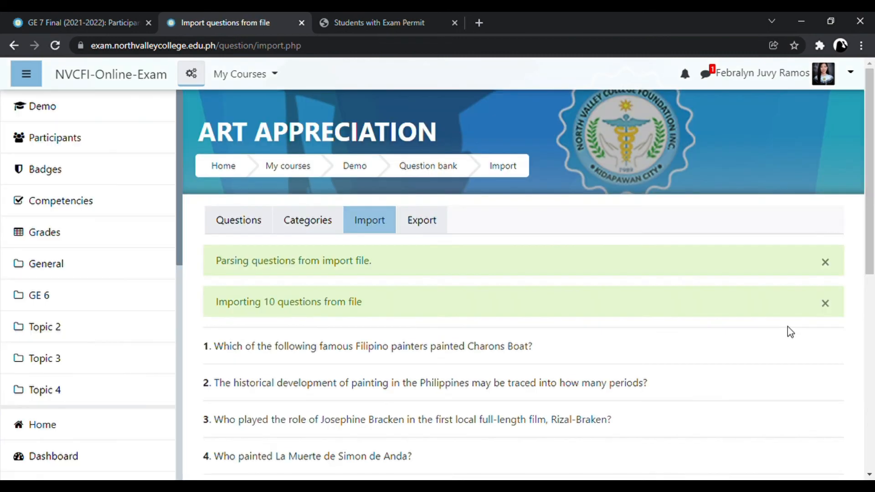
# Review the imported multiple-choice questions, continue to the question bank, and look through its question list.
pyautogui.scroll(-3, 666, 313)
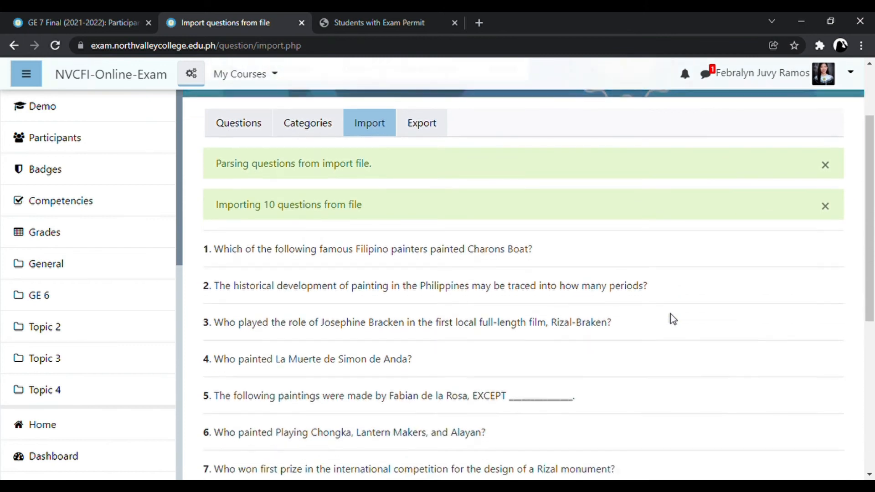
pyautogui.scroll(-5, 673, 319)
pyautogui.scroll(1, 673, 319)
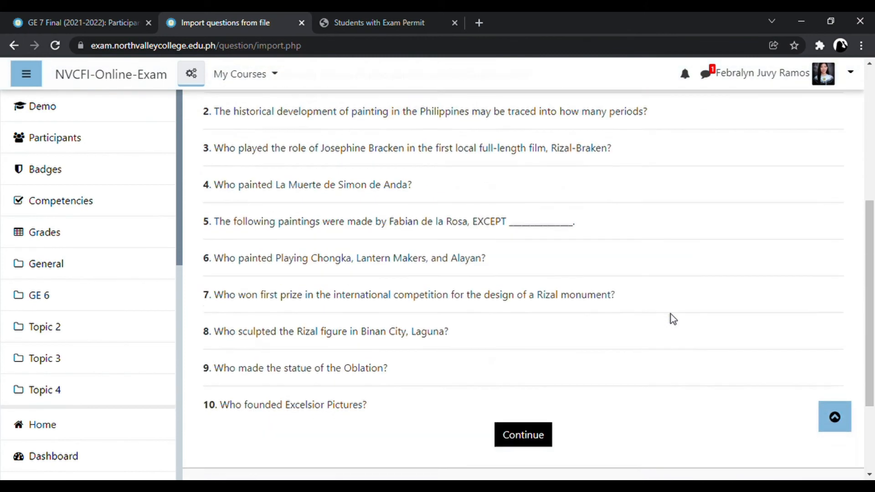
pyautogui.scroll(4, 673, 319)
pyautogui.scroll(-7, 674, 319)
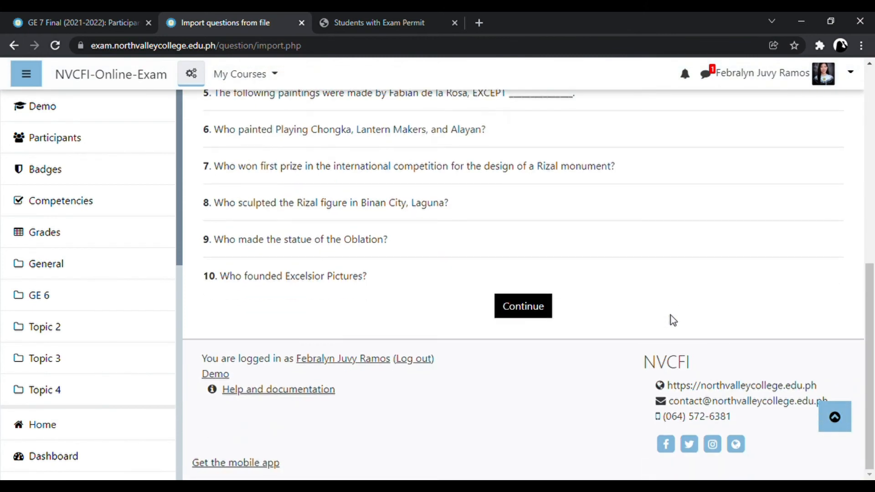
pyautogui.click(524, 313)
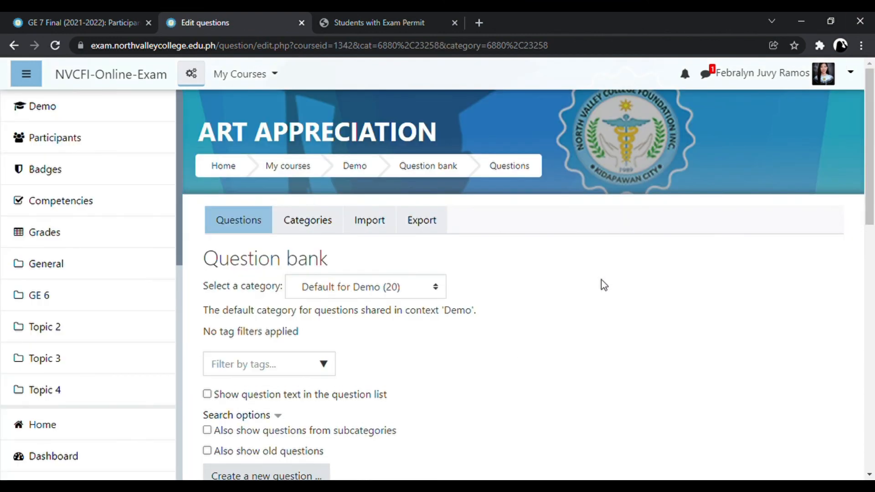
pyautogui.scroll(-15, 601, 279)
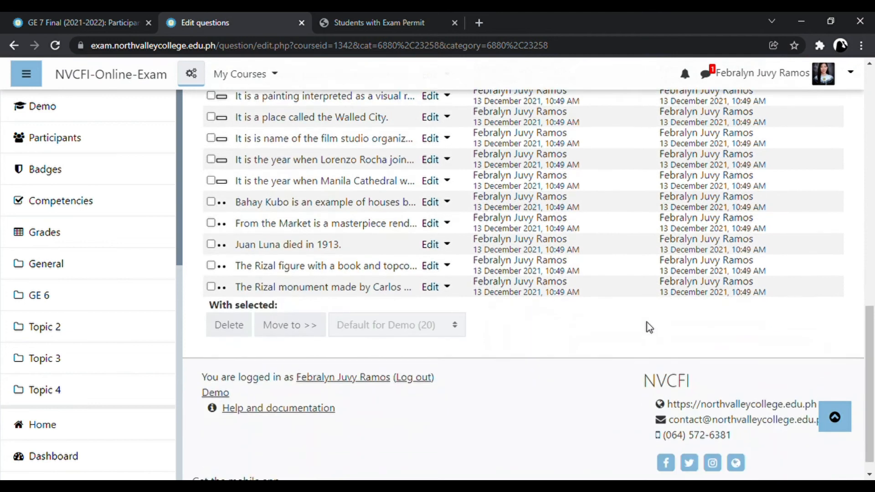
pyautogui.scroll(15, 647, 326)
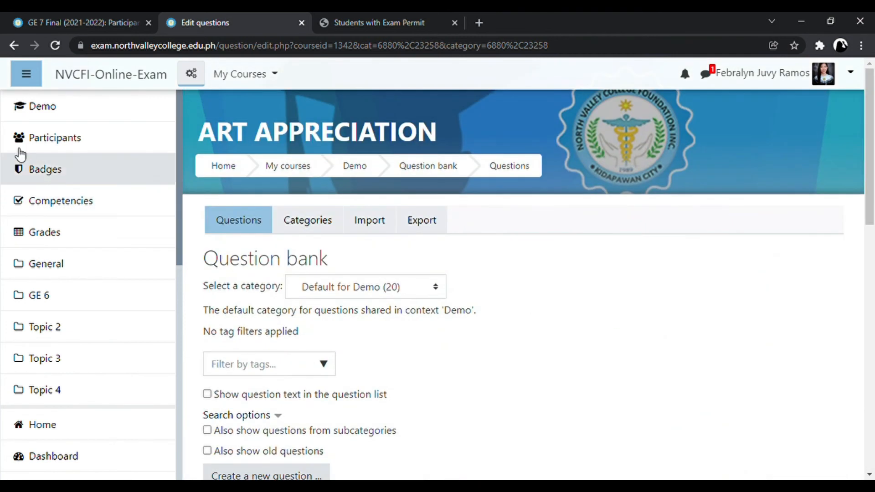
# Return to the Demo course page, open the QUIZ activity under GE 6, and start editing the quiz.
pyautogui.click(27, 78)
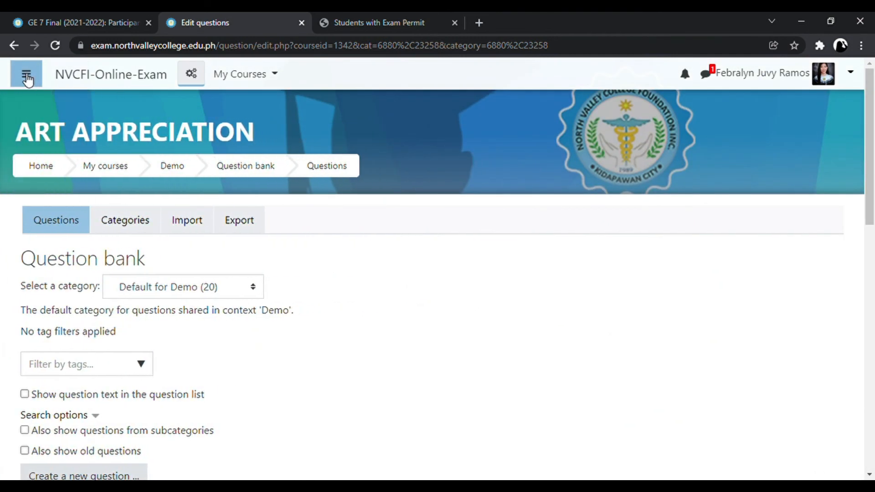
pyautogui.click(27, 77)
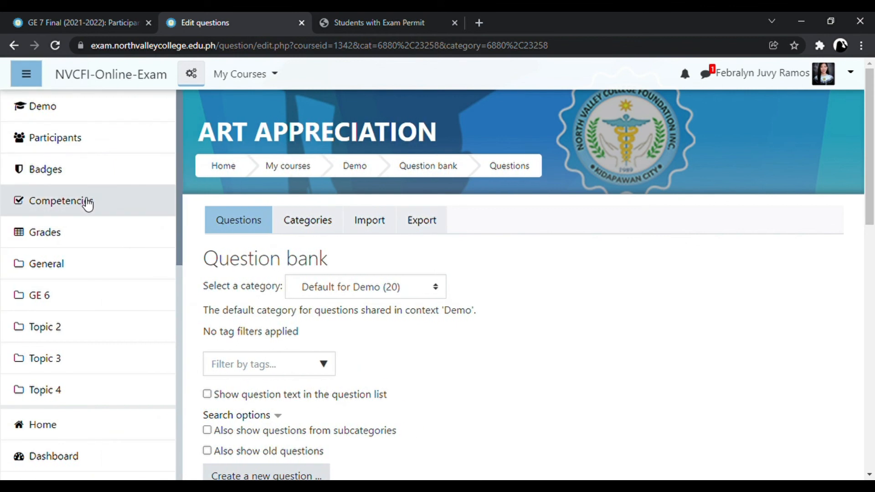
pyautogui.click(65, 116)
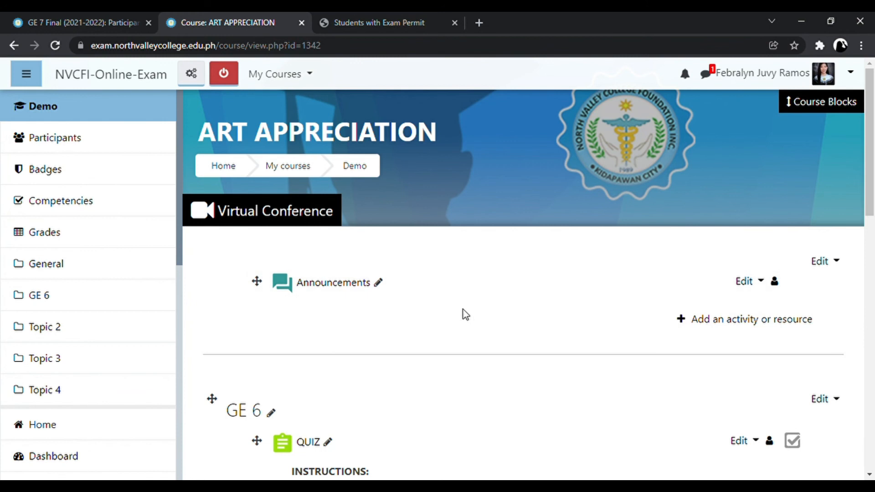
pyautogui.scroll(-3, 434, 396)
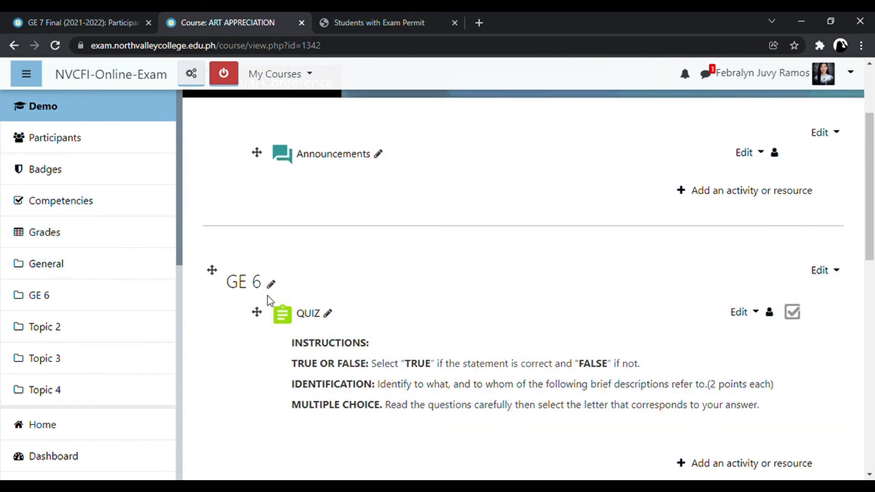
pyautogui.scroll(-2, 270, 298)
pyautogui.click(282, 258)
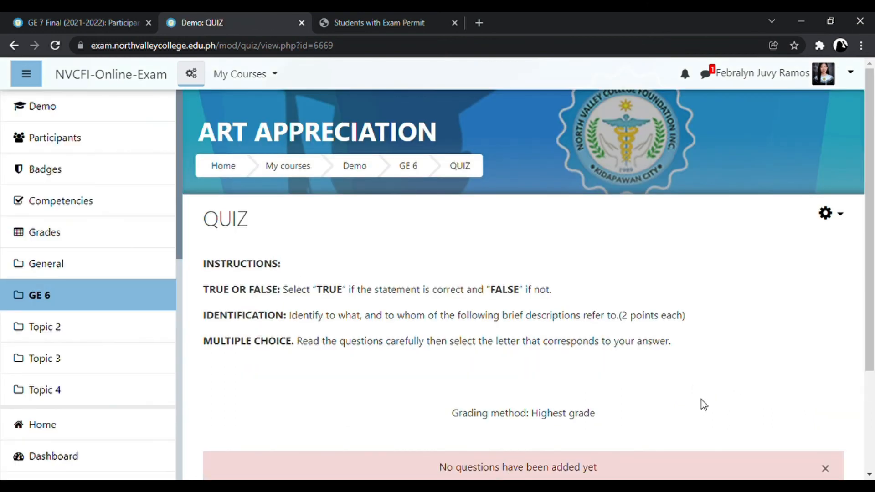
pyautogui.scroll(-3, 688, 391)
pyautogui.click(524, 380)
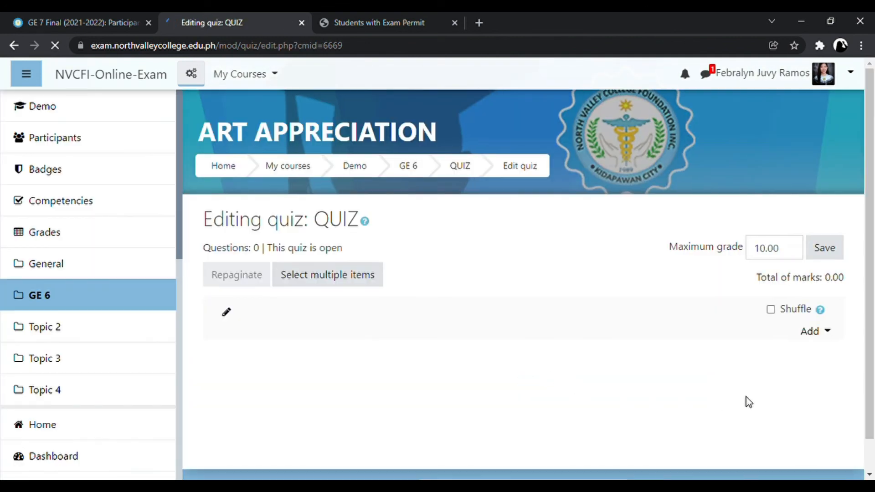
# Add all questions from the Default for Demo category of the question bank to the quiz.
pyautogui.click(820, 334)
pyautogui.click(787, 376)
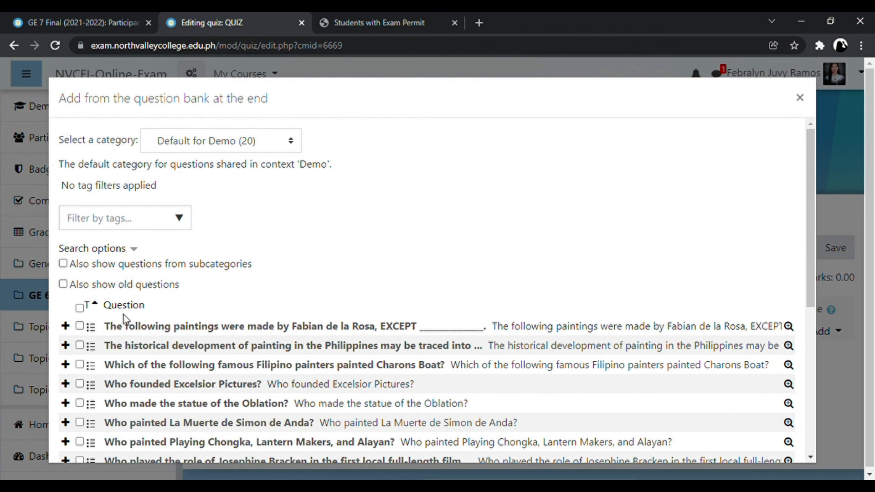
pyautogui.click(79, 308)
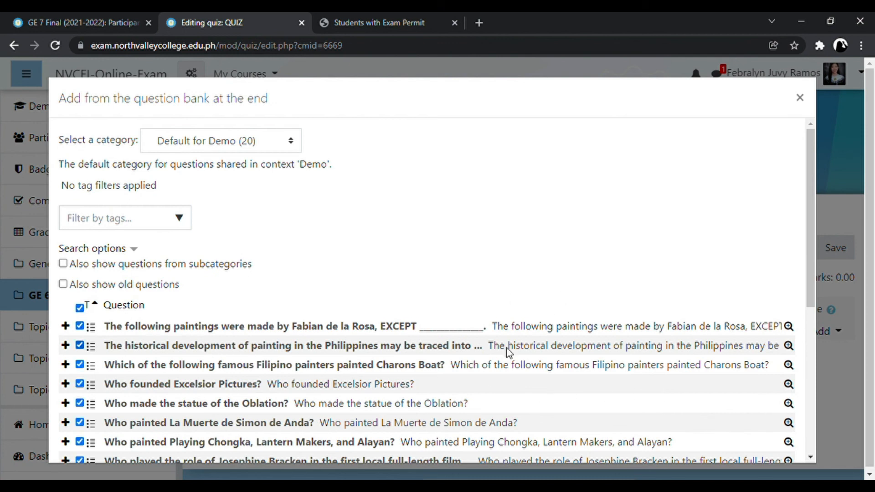
pyautogui.scroll(-5, 507, 348)
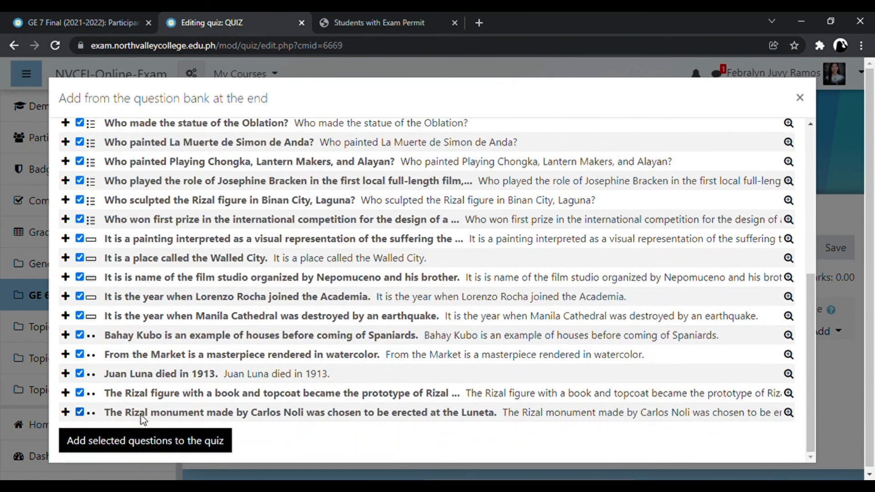
pyautogui.click(161, 449)
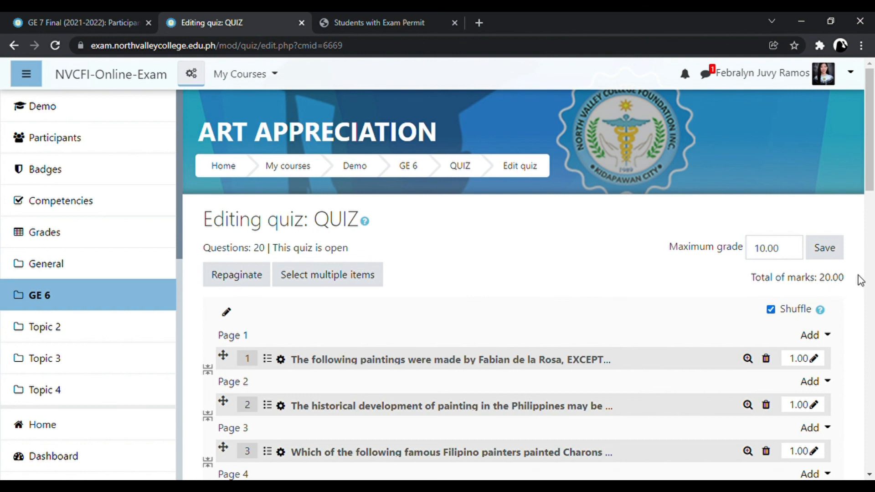
# Set the quiz's maximum grade to 20.00, save it, and review the added questions and their marks.
pyautogui.moveTo(760, 251); pyautogui.dragTo(752, 255)
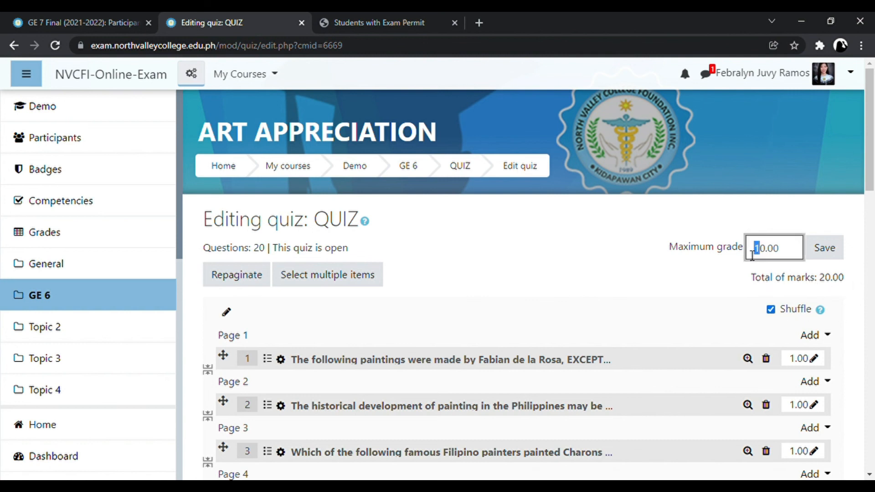
pyautogui.write('2')
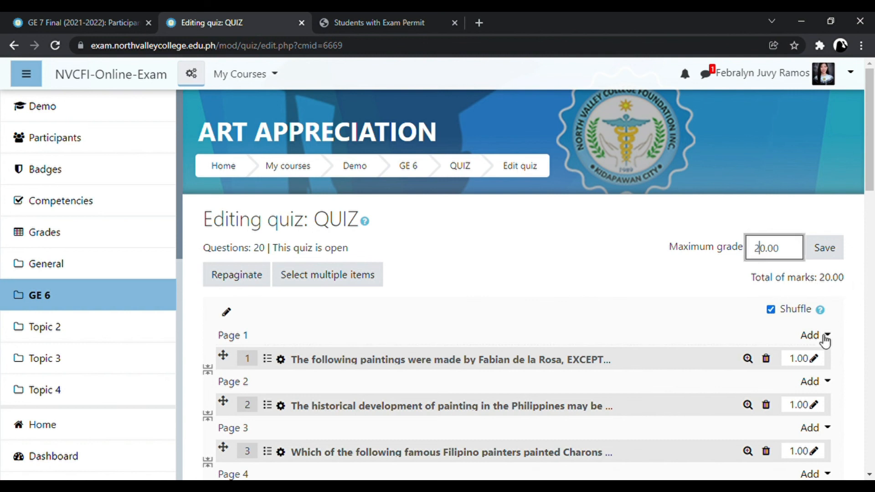
pyautogui.click(822, 256)
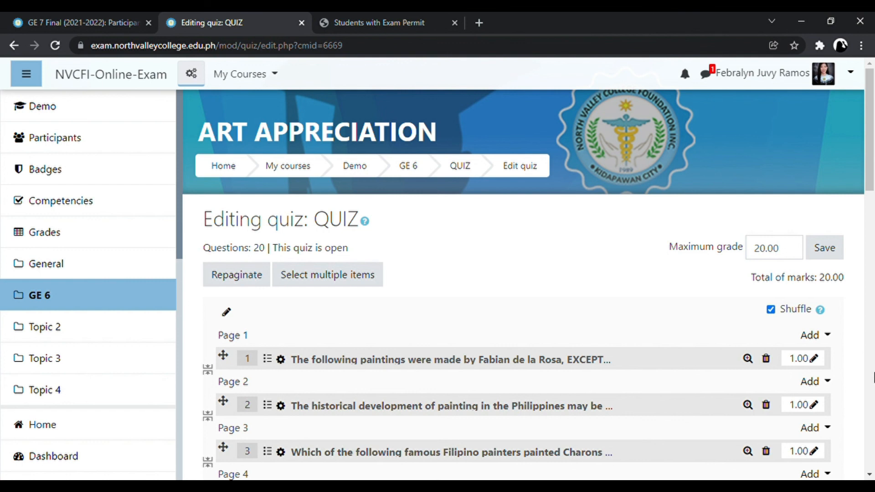
pyautogui.scroll(-3, 669, 297)
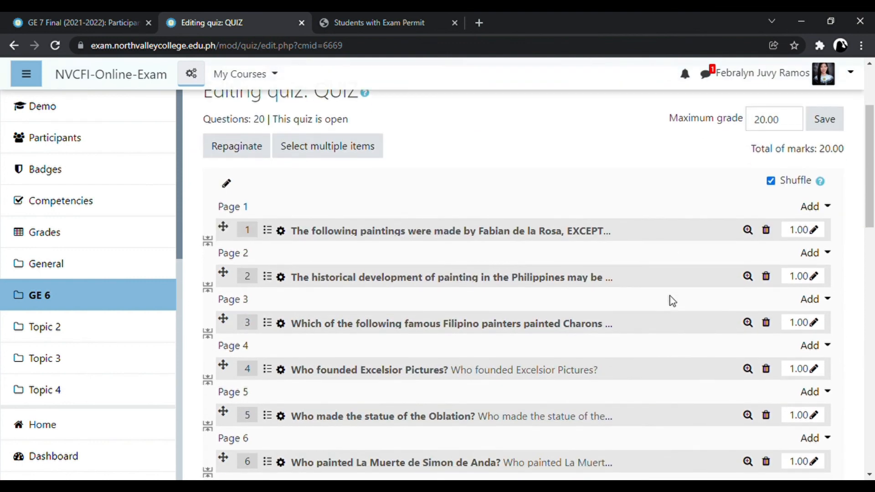
pyautogui.scroll(-5, 831, 310)
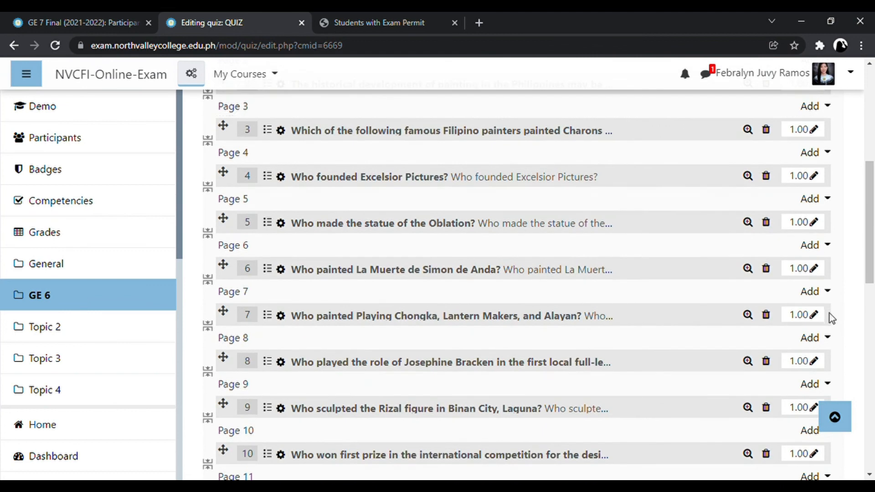
pyautogui.scroll(-10, 717, 329)
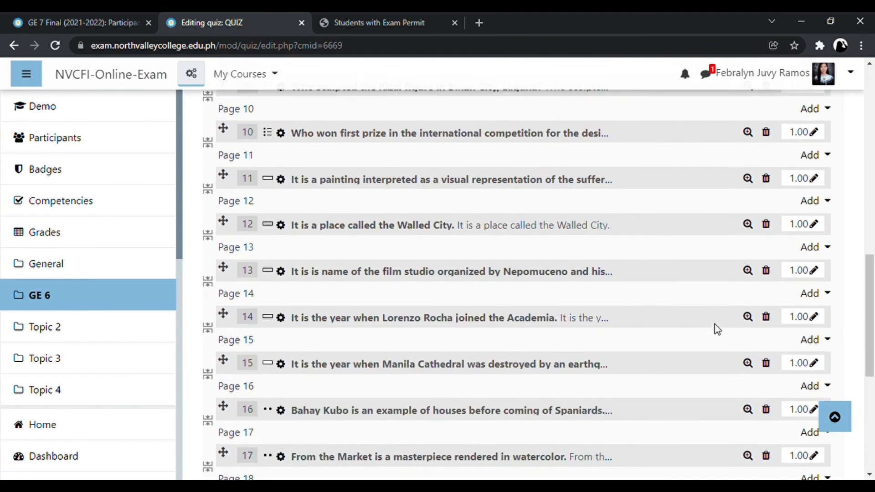
pyautogui.scroll(20, 718, 329)
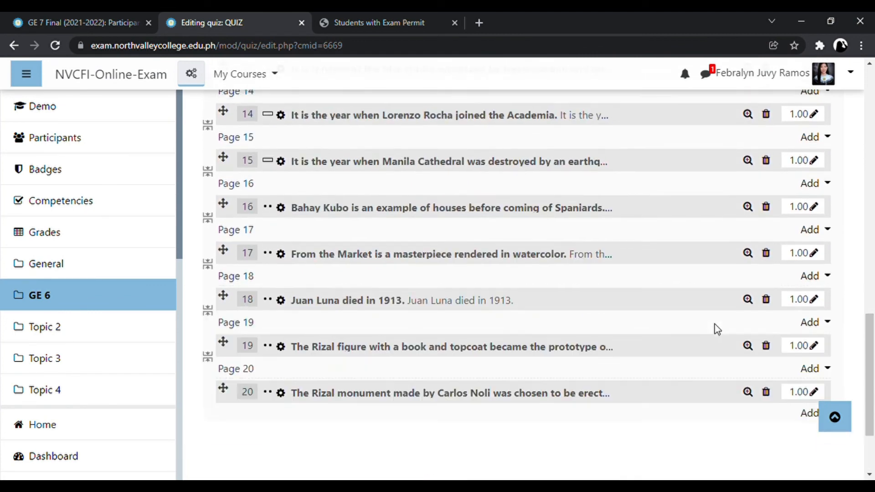